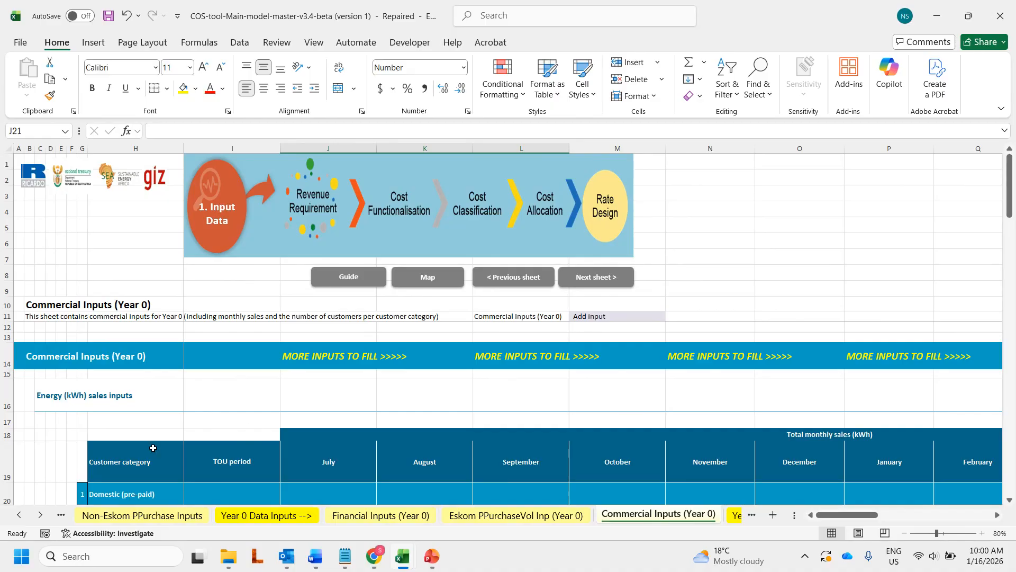
# Step: Browse the workbook's sheet list, stay on Commercial Inputs (Year 0) and scroll through it
pyautogui.rightClick(41, 517)
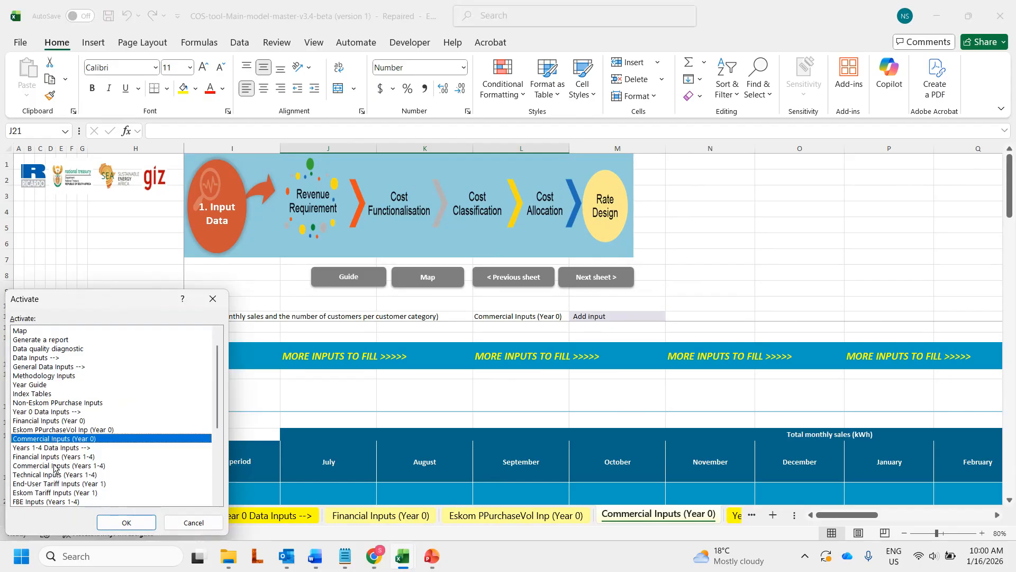
pyautogui.click(54, 468)
pyautogui.click(193, 523)
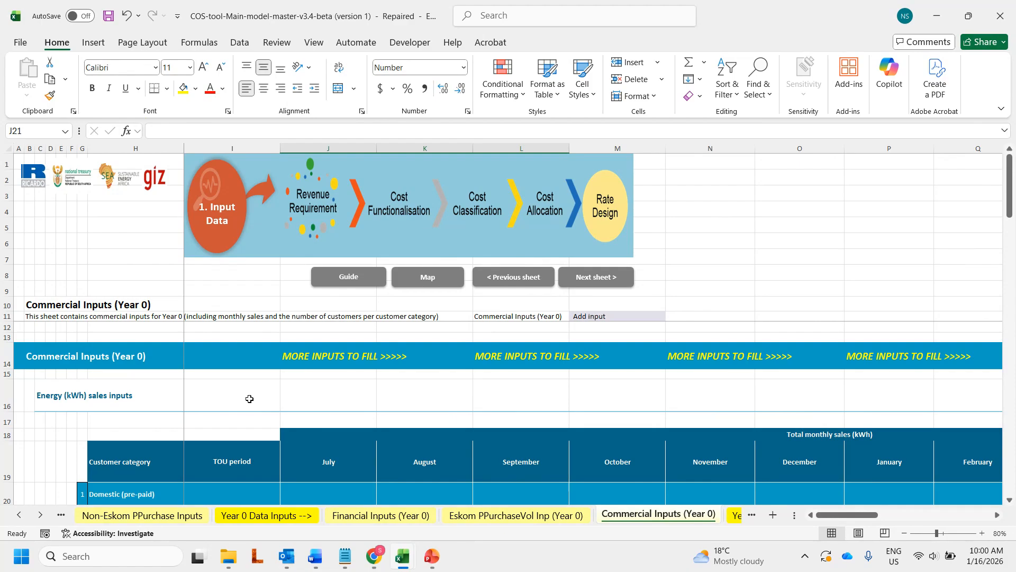
pyautogui.scroll(-1, 222, 389)
pyautogui.scroll(-4, 222, 348)
pyautogui.scroll(-20, 222, 348)
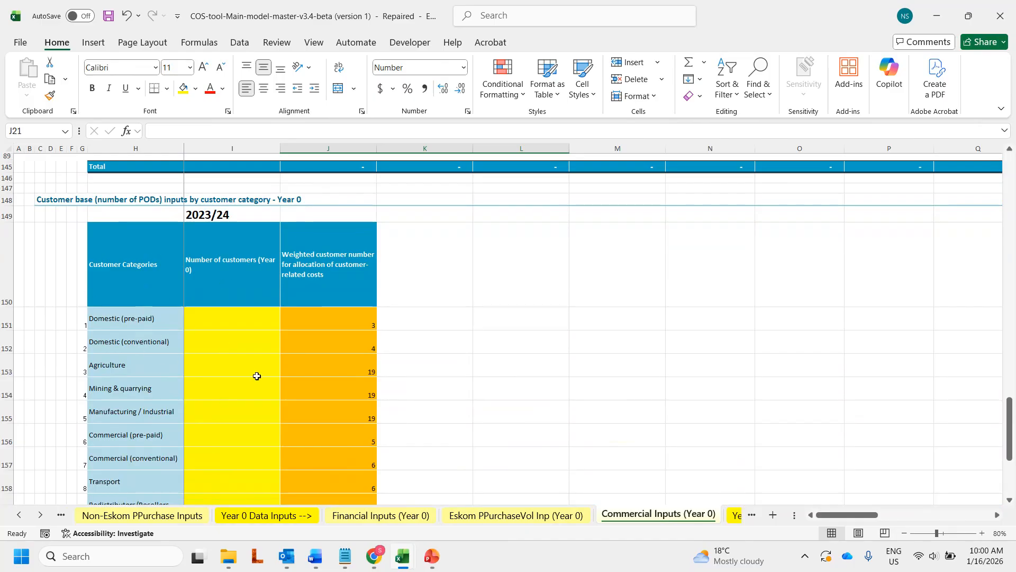
pyautogui.scroll(20, 238, 382)
pyautogui.scroll(10, 240, 388)
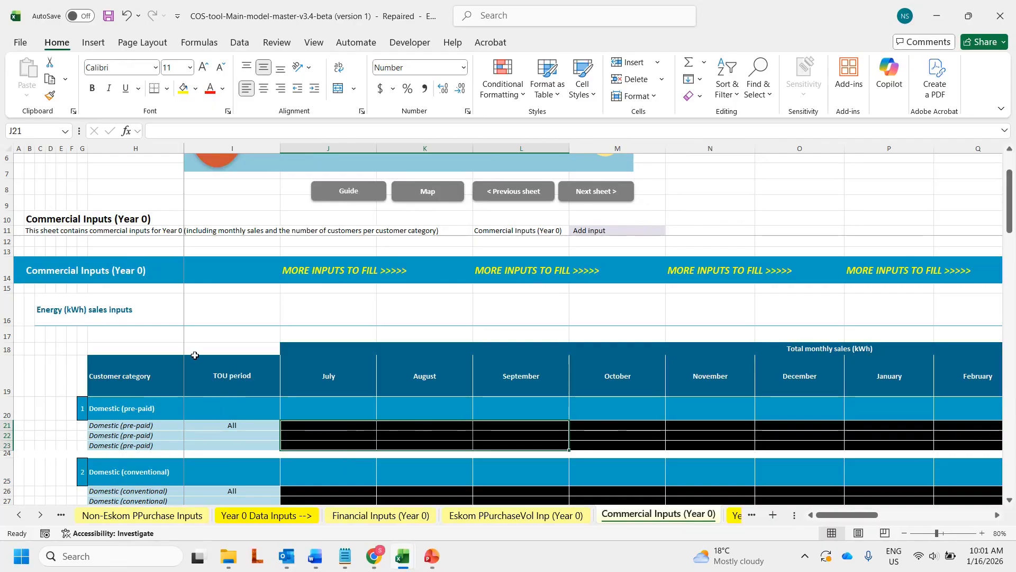
pyautogui.scroll(-2, 194, 360)
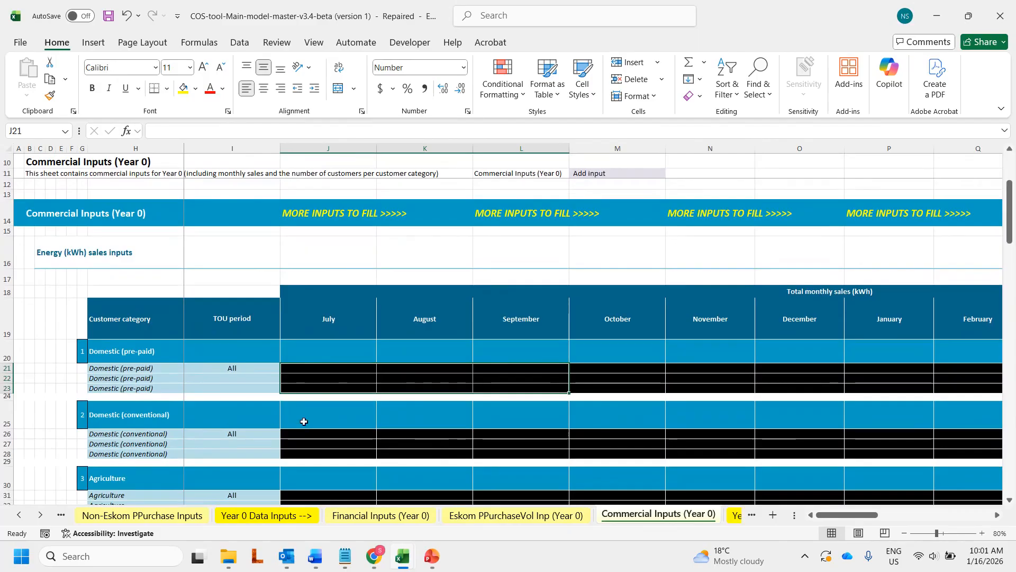
# Step: On Index Tables, set the Domestic (pre-paid) monthly data and TOU flags to TRUE
pyautogui.rightClick(43, 518)
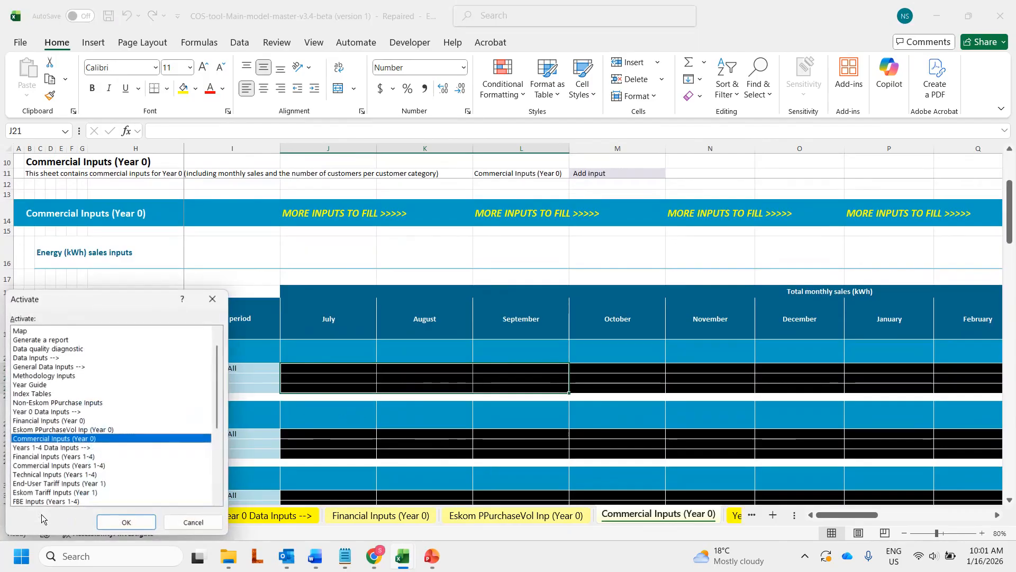
pyautogui.doubleClick(45, 394)
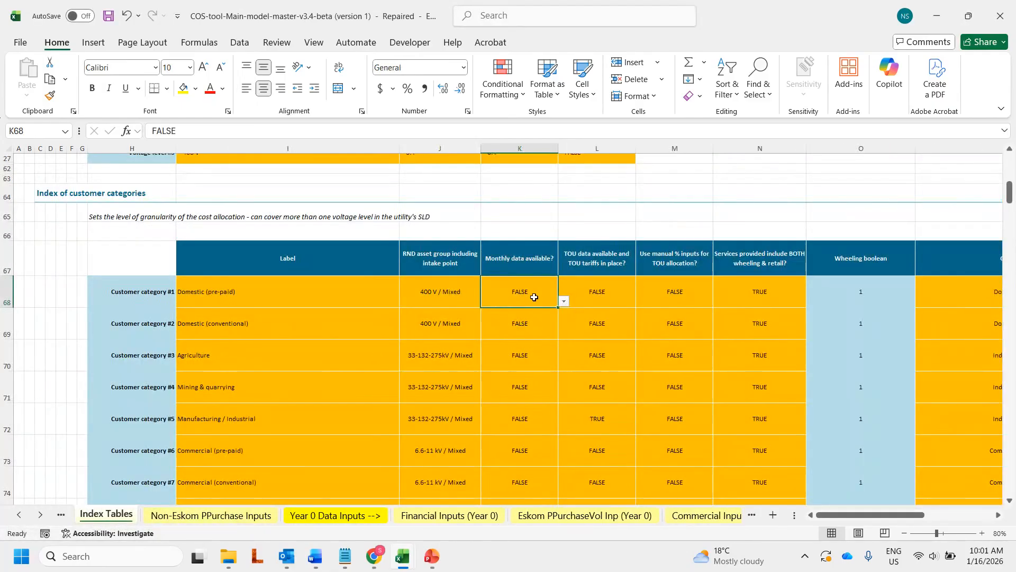
pyautogui.click(564, 302)
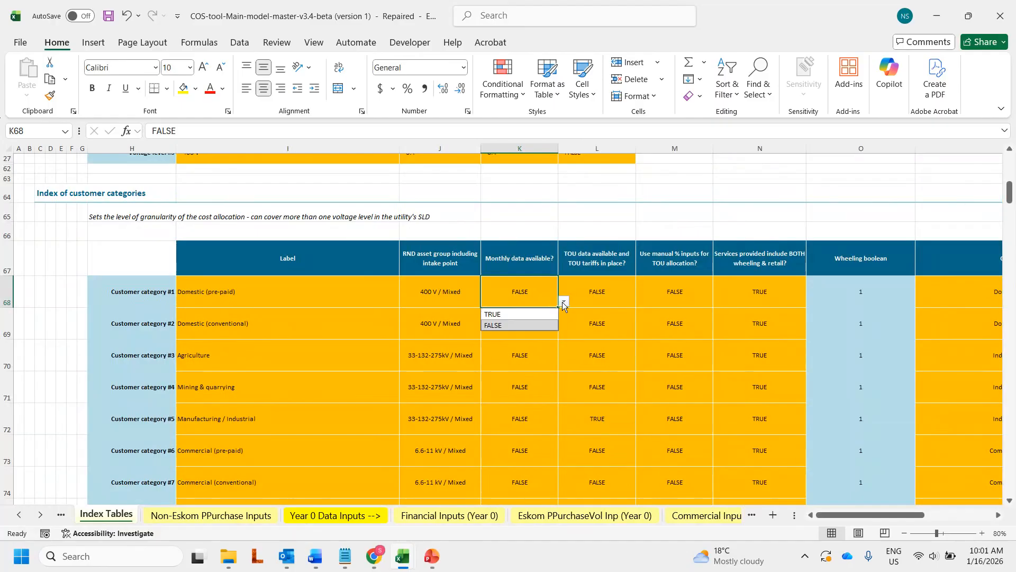
pyautogui.click(524, 314)
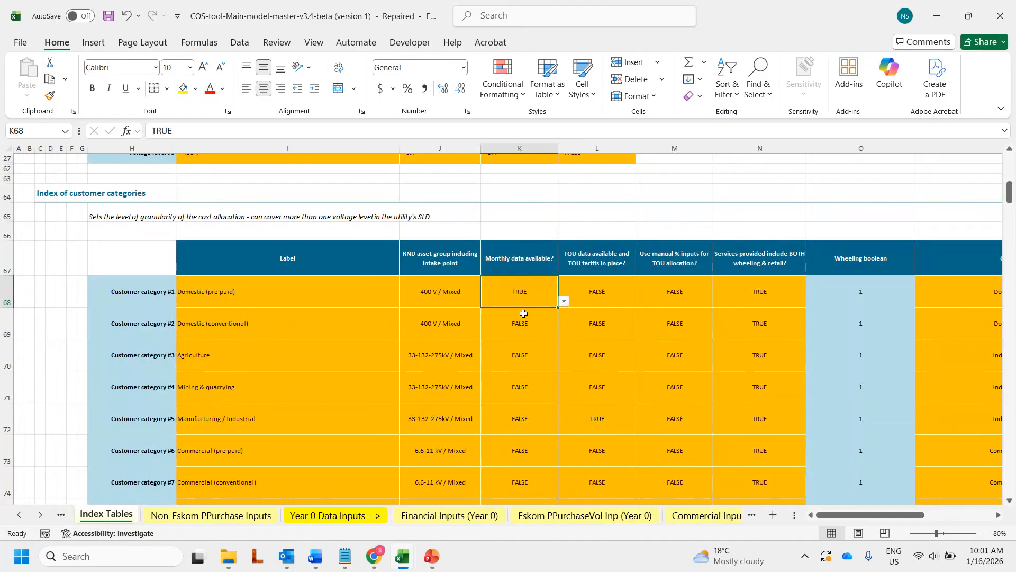
pyautogui.click(609, 293)
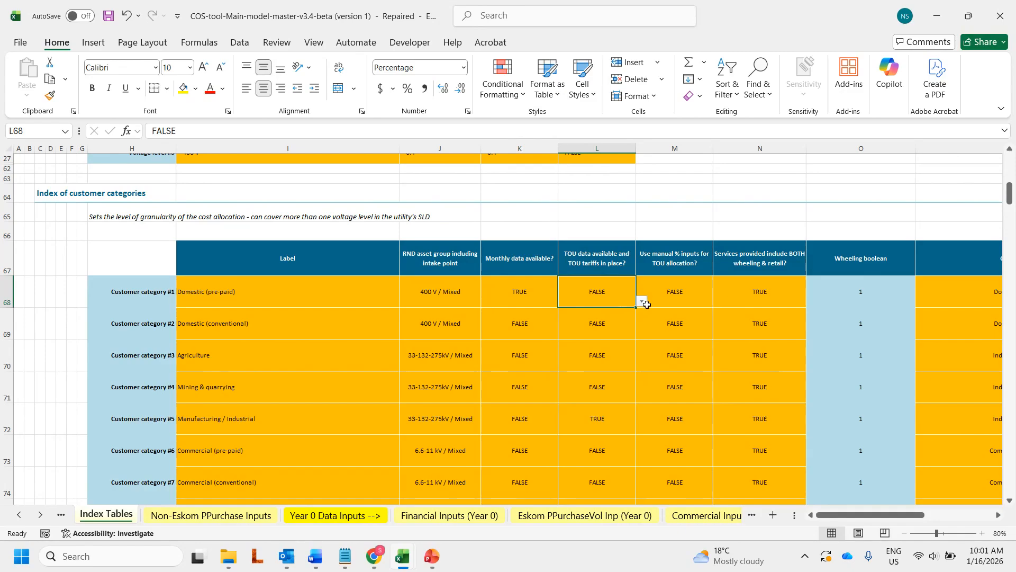
pyautogui.click(641, 301)
pyautogui.click(603, 314)
# Step: Undo both Domestic (pre-paid) flag changes on the Index Tables sheet
pyautogui.rightClick(40, 514)
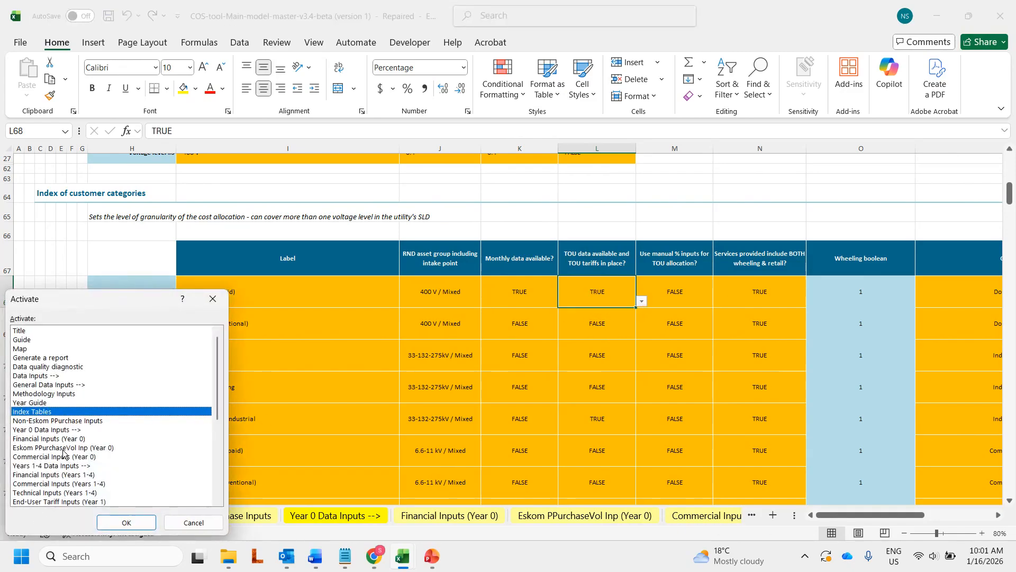
pyautogui.doubleClick(54, 458)
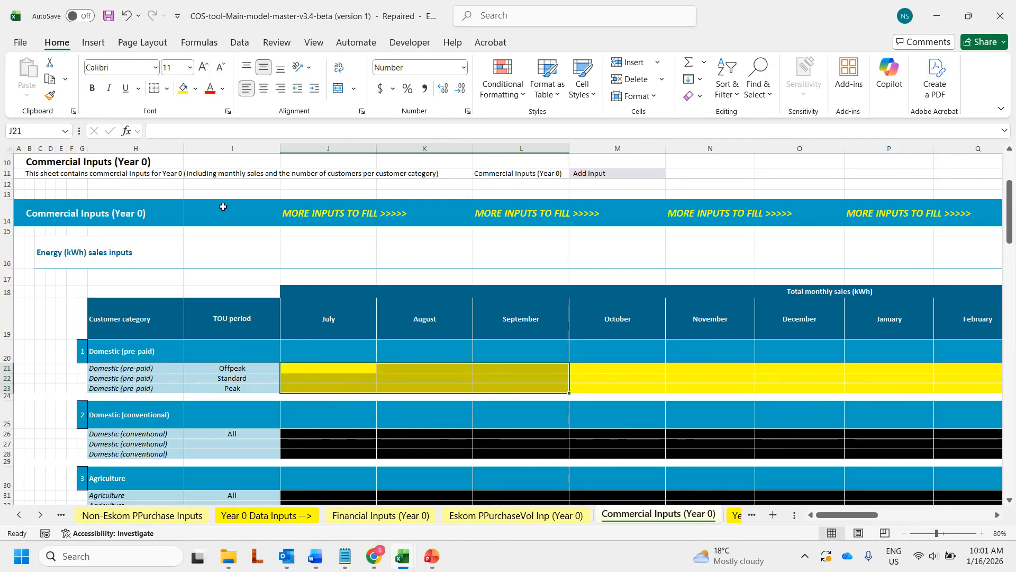
pyautogui.click(122, 18)
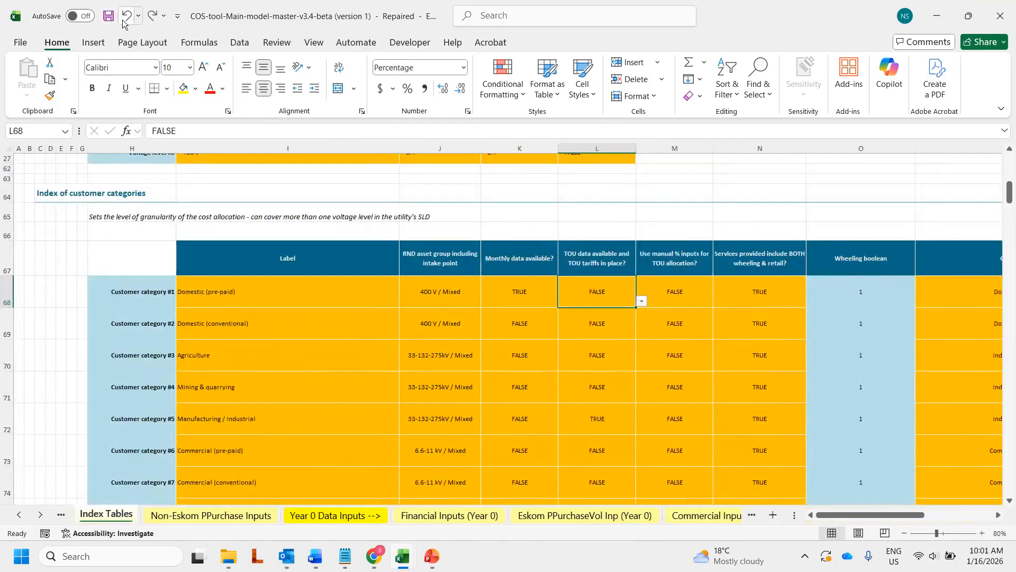
pyautogui.click(123, 18)
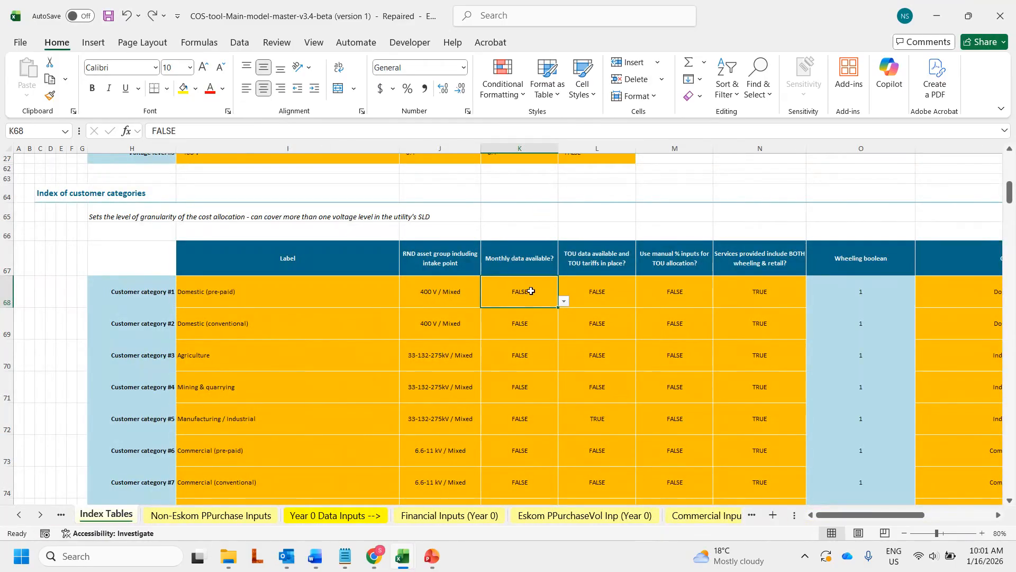
# Step: Scroll right to the 2023/24 TOTAL annual manual input column and select V21
pyautogui.click(715, 519)
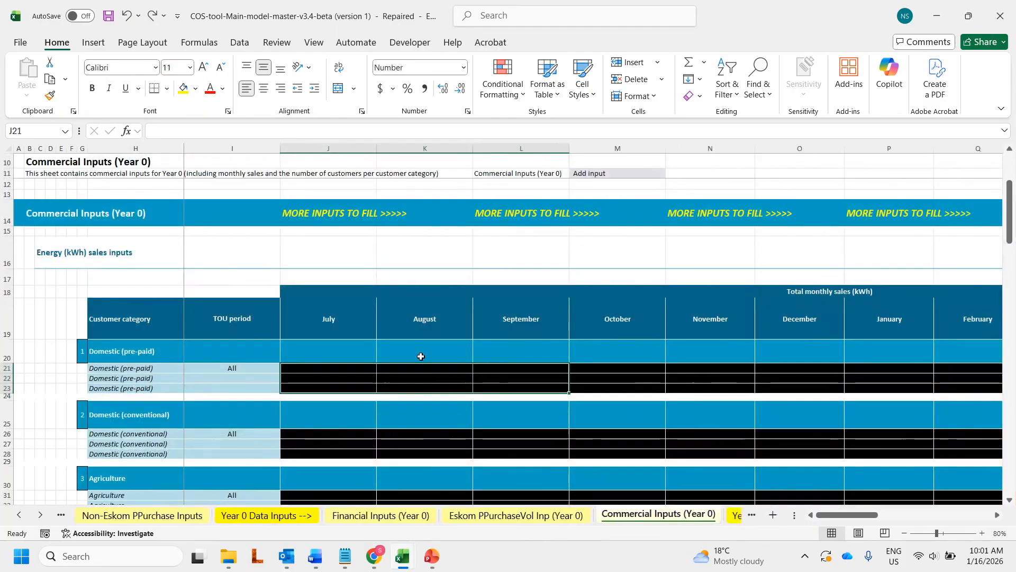
pyautogui.click(316, 212)
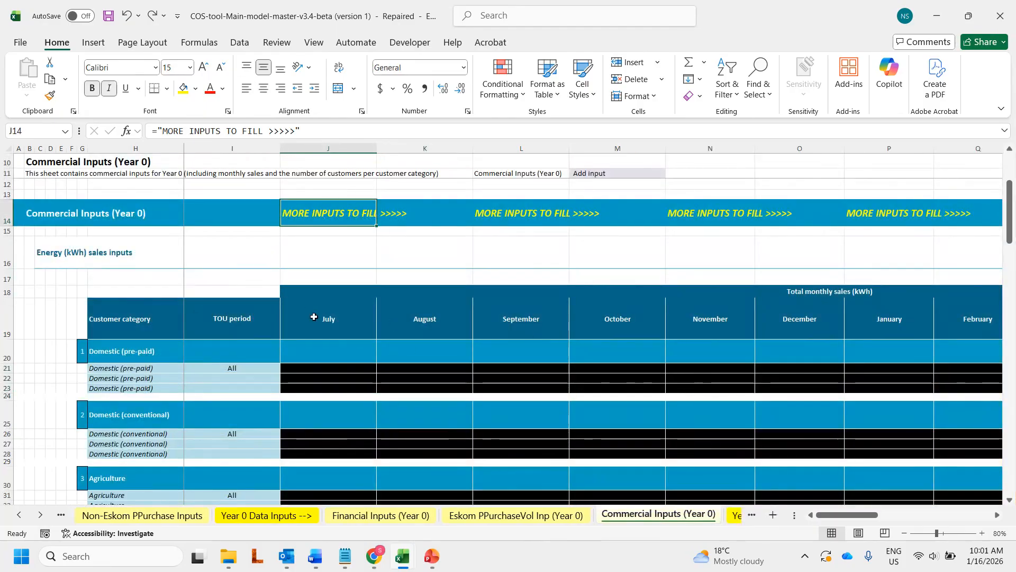
pyautogui.click(355, 261)
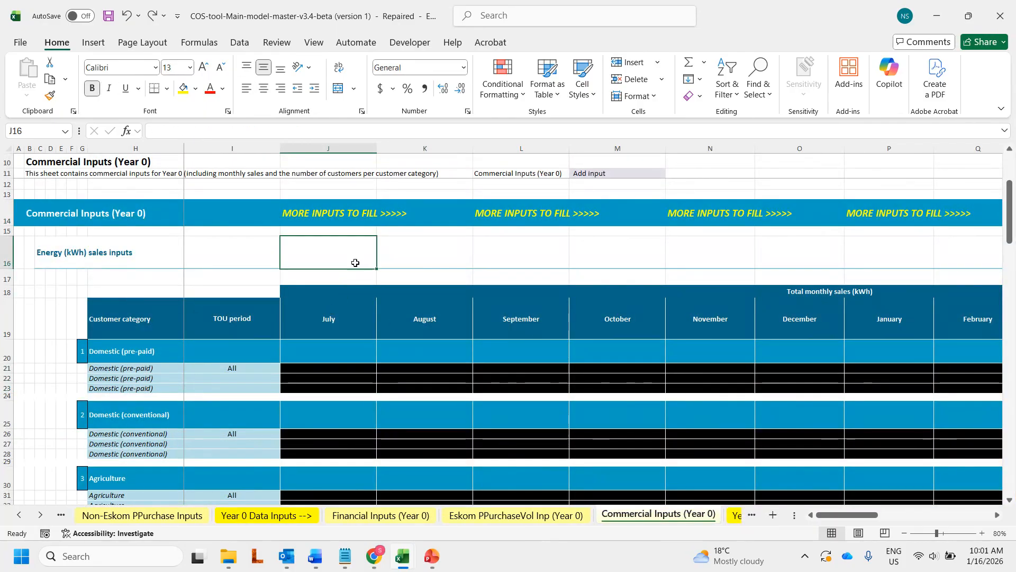
pyautogui.click(999, 517)
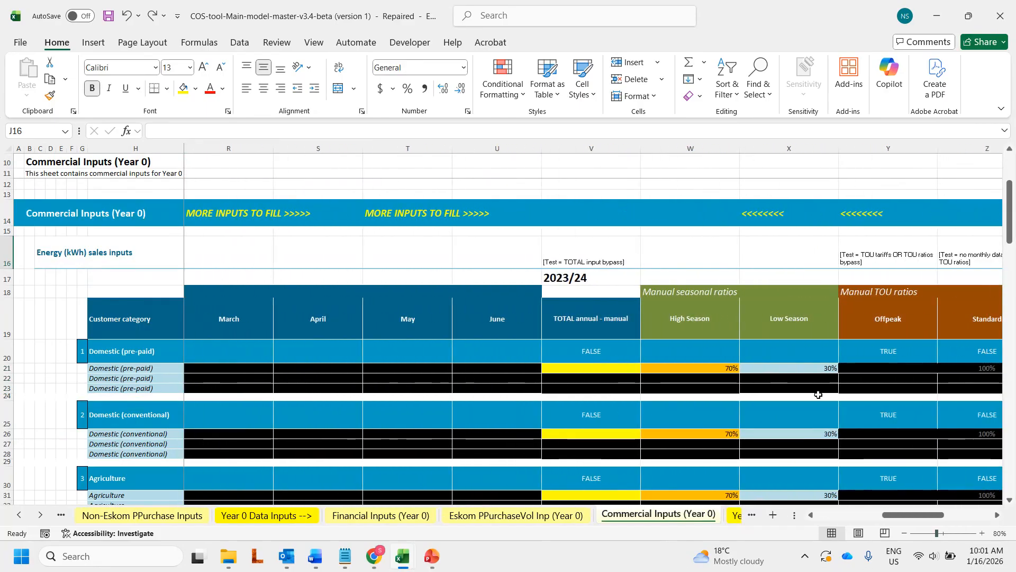
pyautogui.scroll(-2, 571, 289)
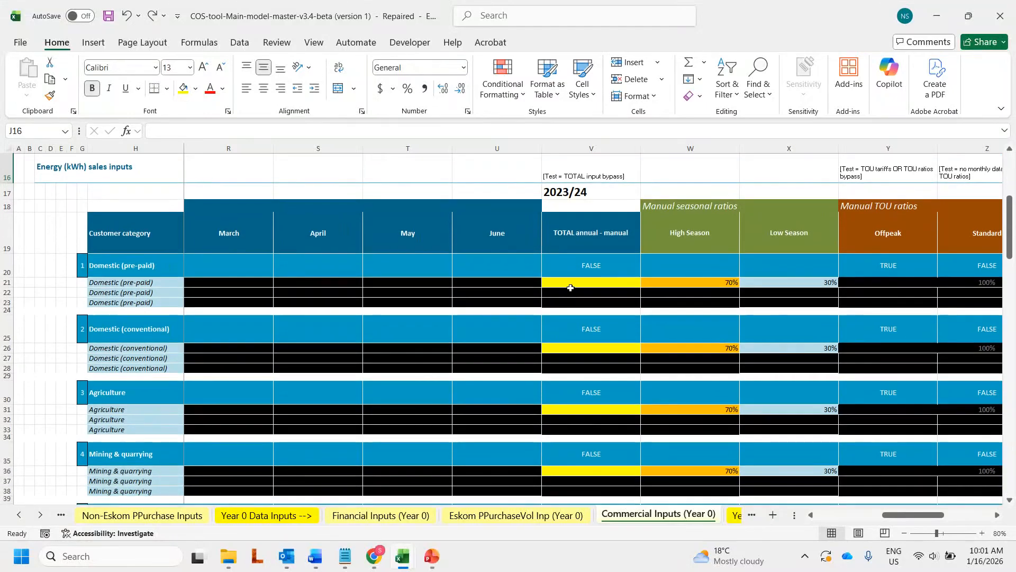
pyautogui.click(571, 284)
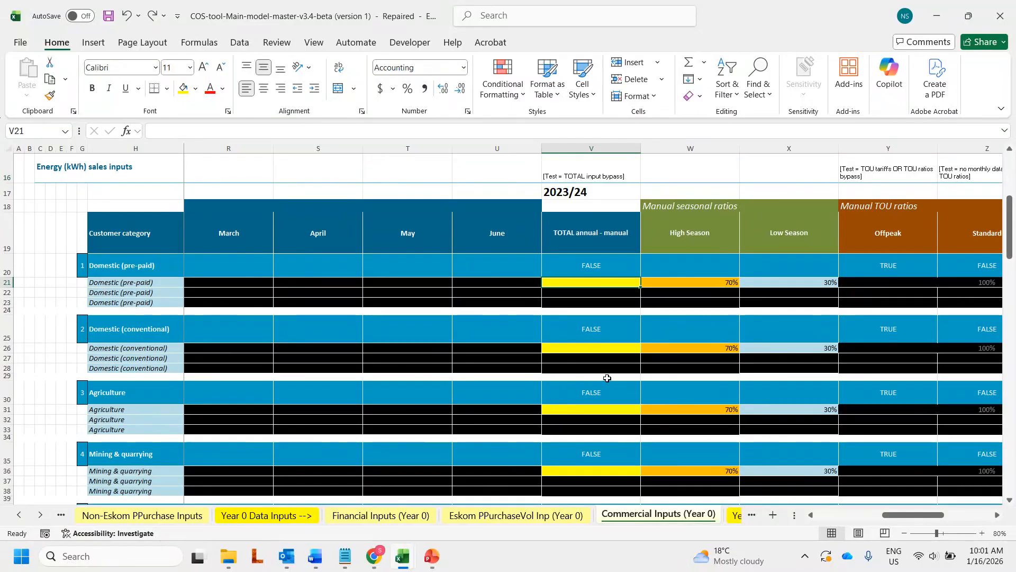
# Step: Copy the 560,674,347 kWh Domestic (pre-paid) sales from D-Forms F56 and ready pasting into V21
pyautogui.moveTo(404, 558)
pyautogui.click(437, 494)
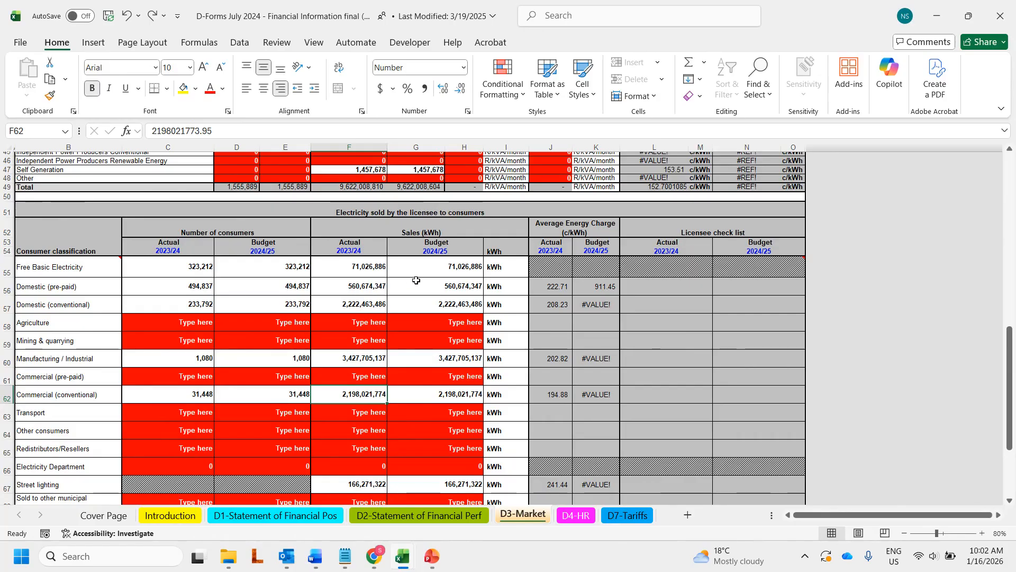
pyautogui.click(355, 286)
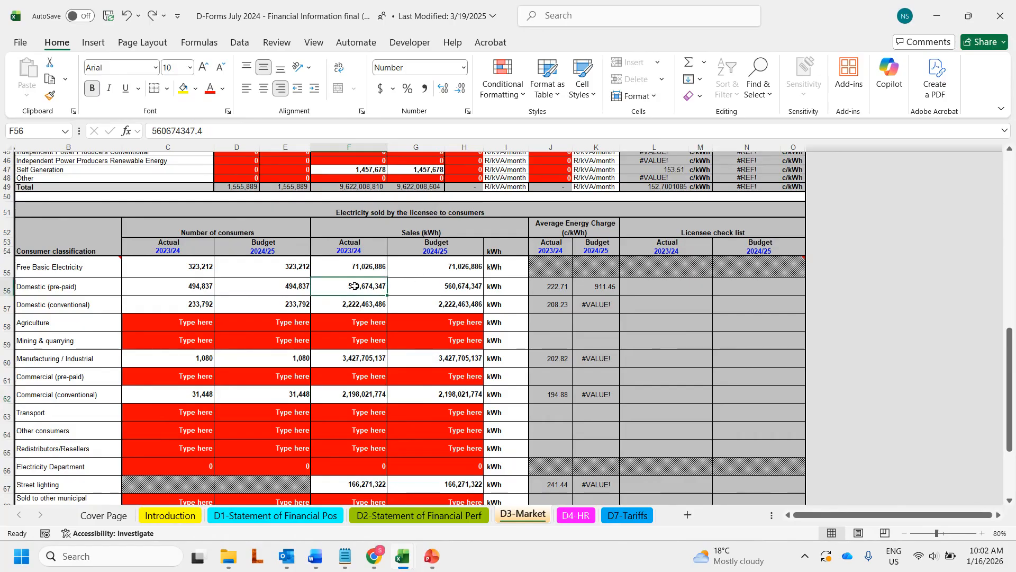
pyautogui.rightClick(354, 286)
pyautogui.click(414, 125)
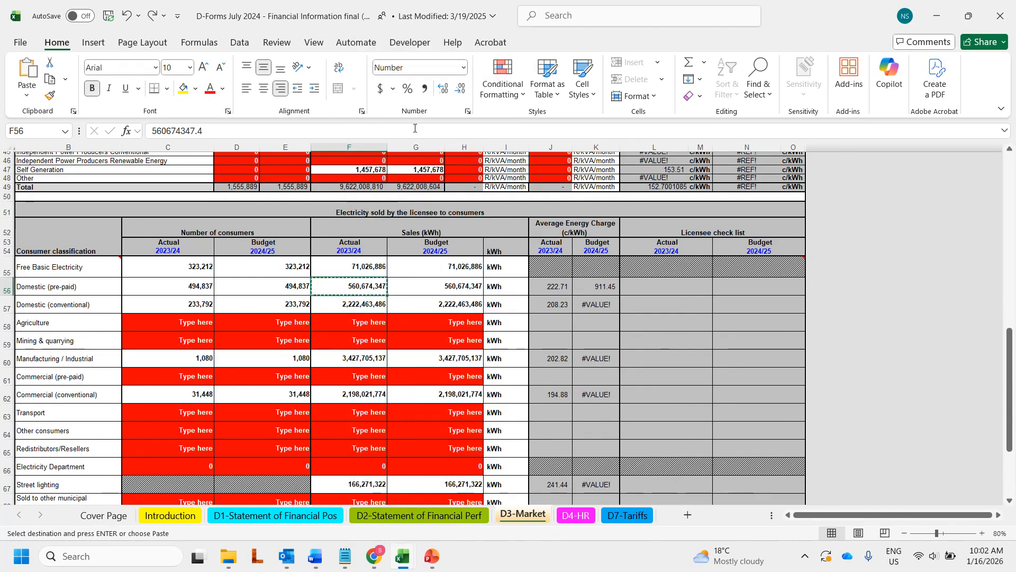
pyautogui.hotkey('alt', 'Tab')
pyautogui.rightClick(585, 284)
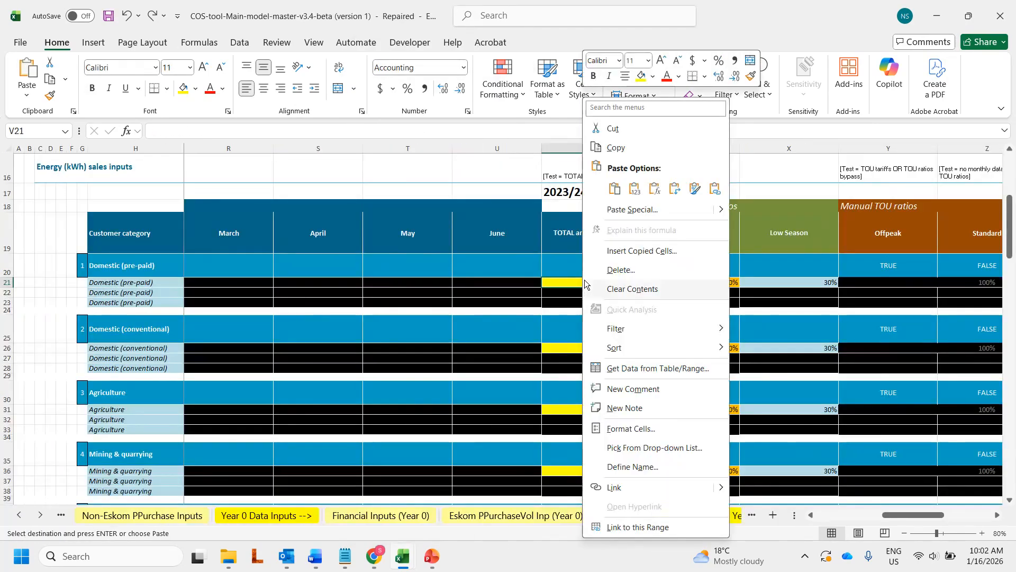
# Step: Paste the sales figure into V21 and scroll down to the customer count rows
pyautogui.click(635, 188)
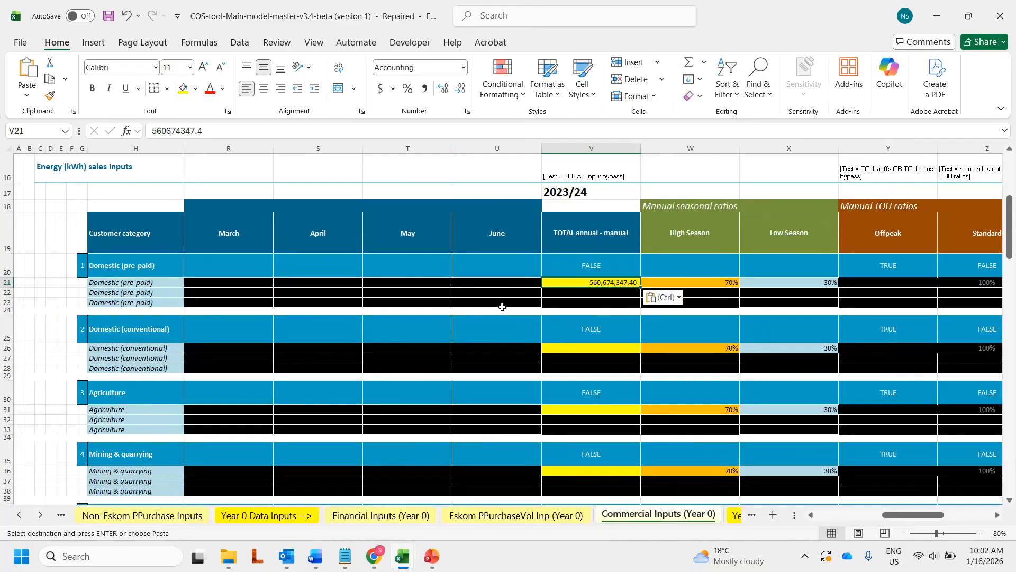
pyautogui.scroll(-10, 597, 272)
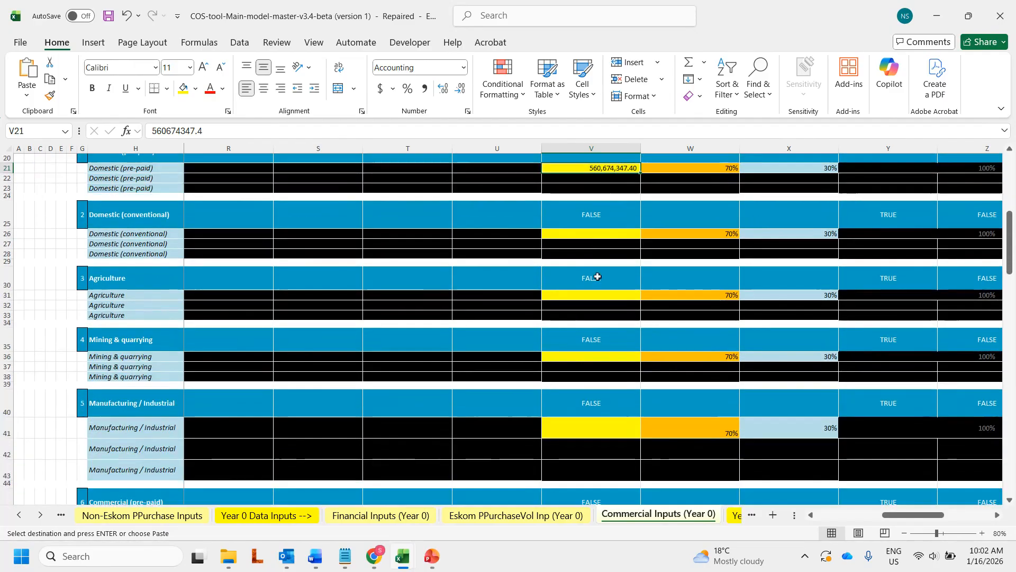
pyautogui.scroll(-2, 598, 279)
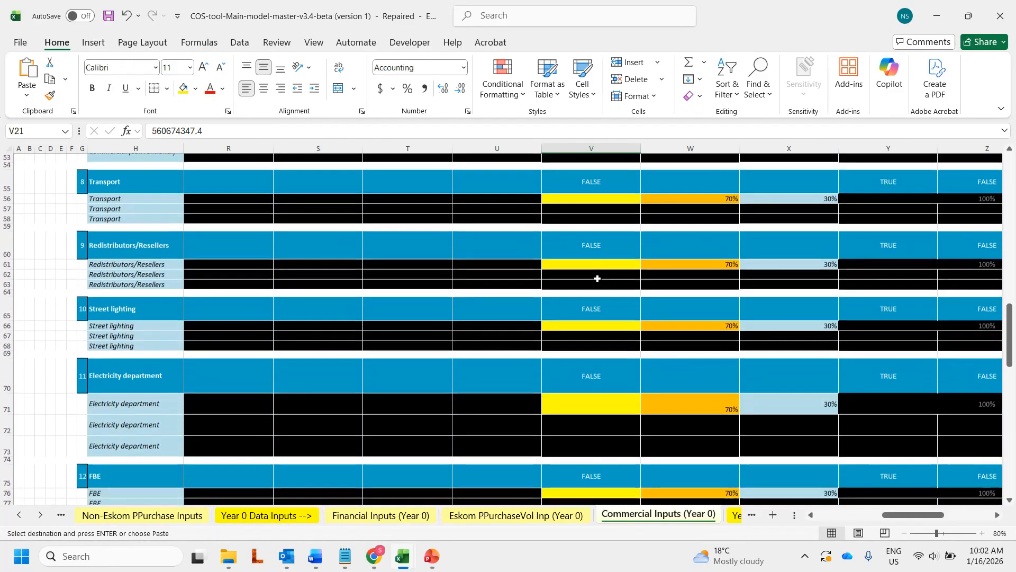
pyautogui.hscroll(-3, 609, 318)
pyautogui.scroll(-12, 477, 318)
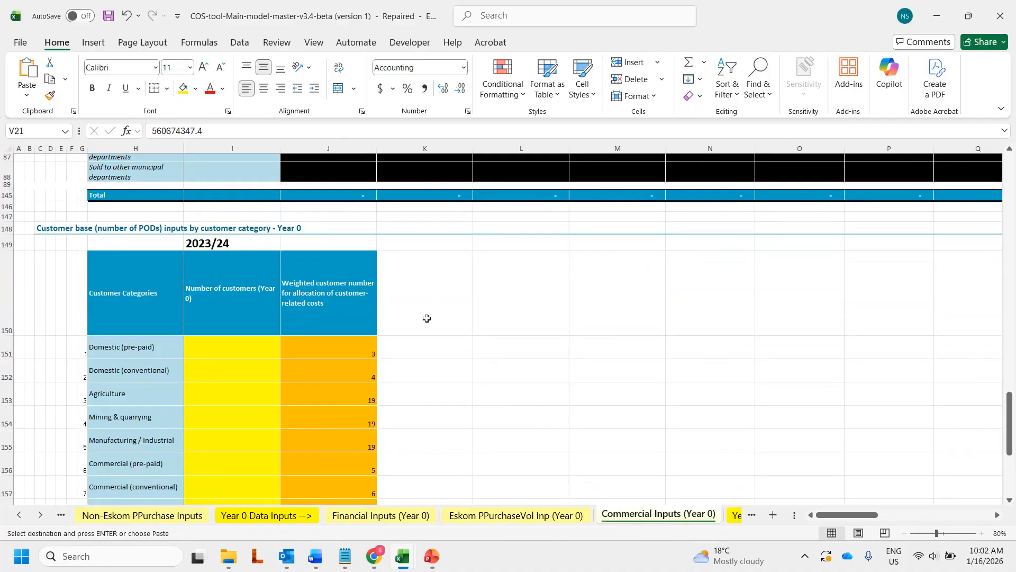
pyautogui.scroll(-2, 427, 318)
pyautogui.scroll(-1, 334, 315)
# Step: Copy the 494,837 Domestic (pre-paid) customer count from D-Forms C56 and paste it into I151
pyautogui.moveTo(397, 560)
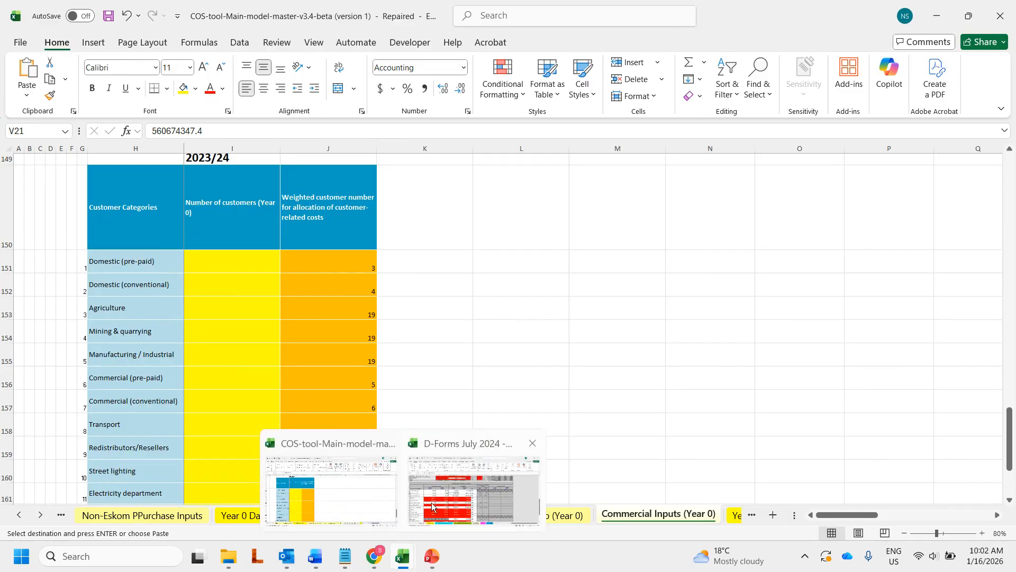
pyautogui.click(429, 509)
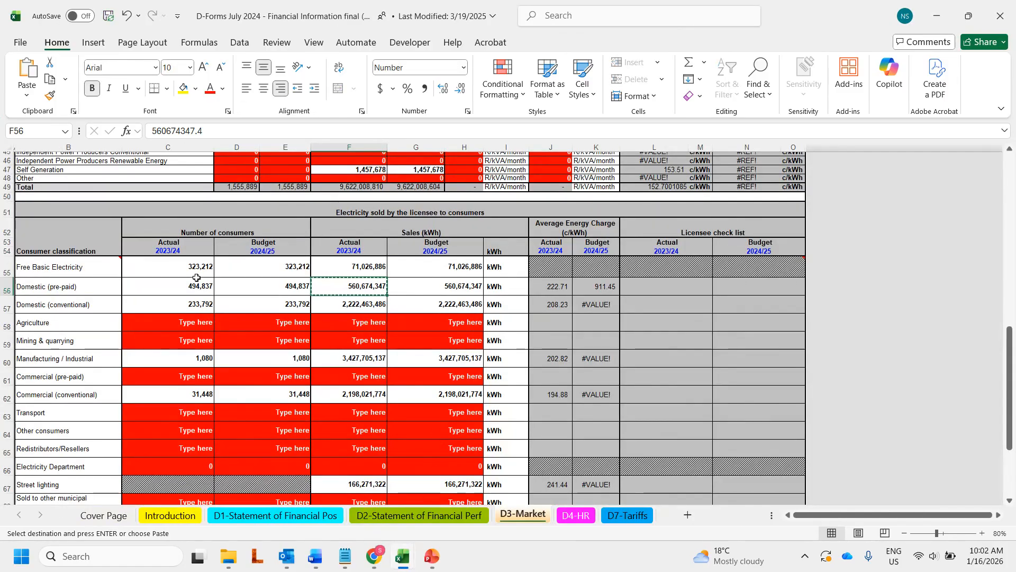
pyautogui.click(179, 283)
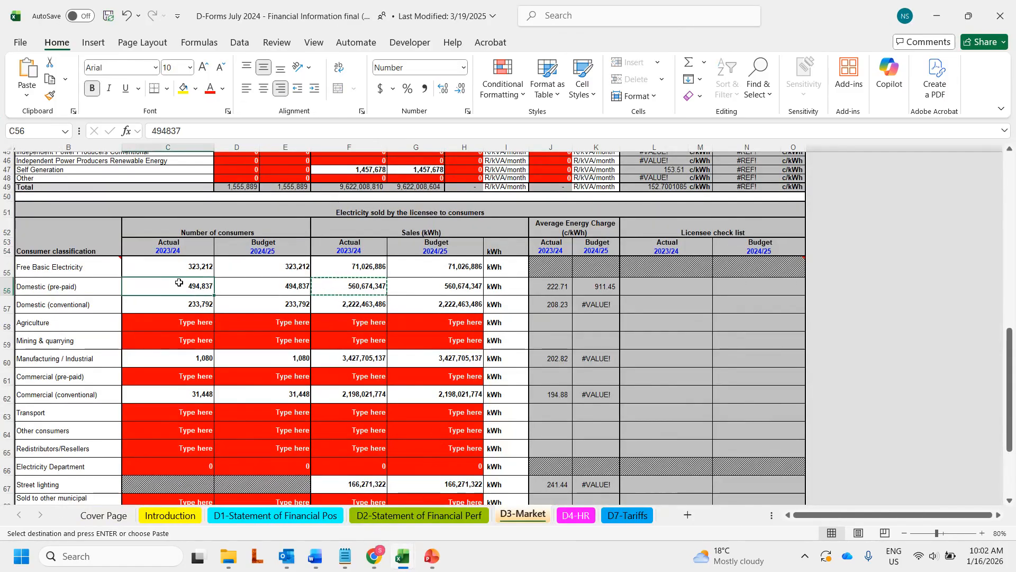
pyautogui.rightClick(179, 283)
pyautogui.click(231, 167)
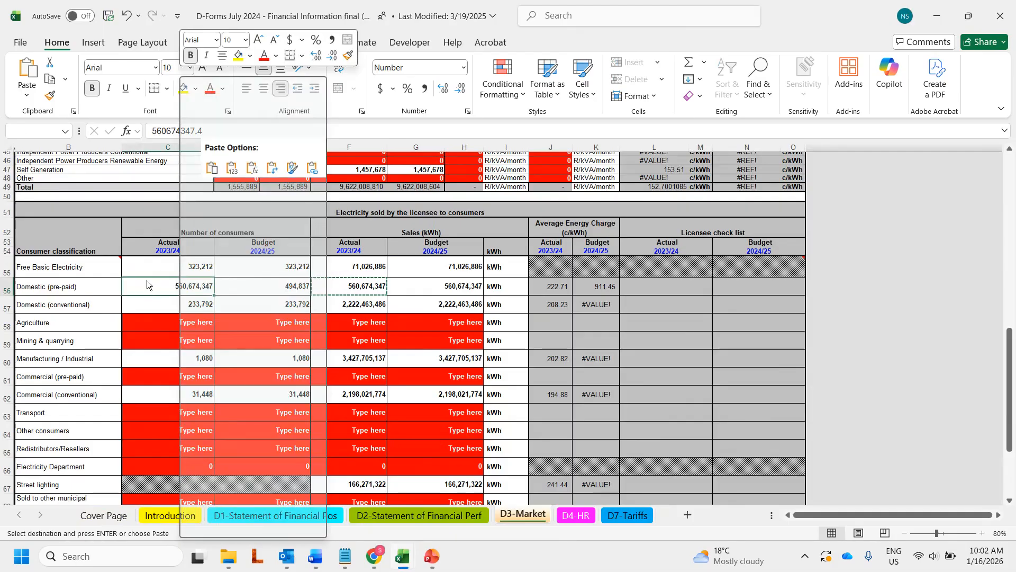
pyautogui.hotkey('alt', 'Tab')
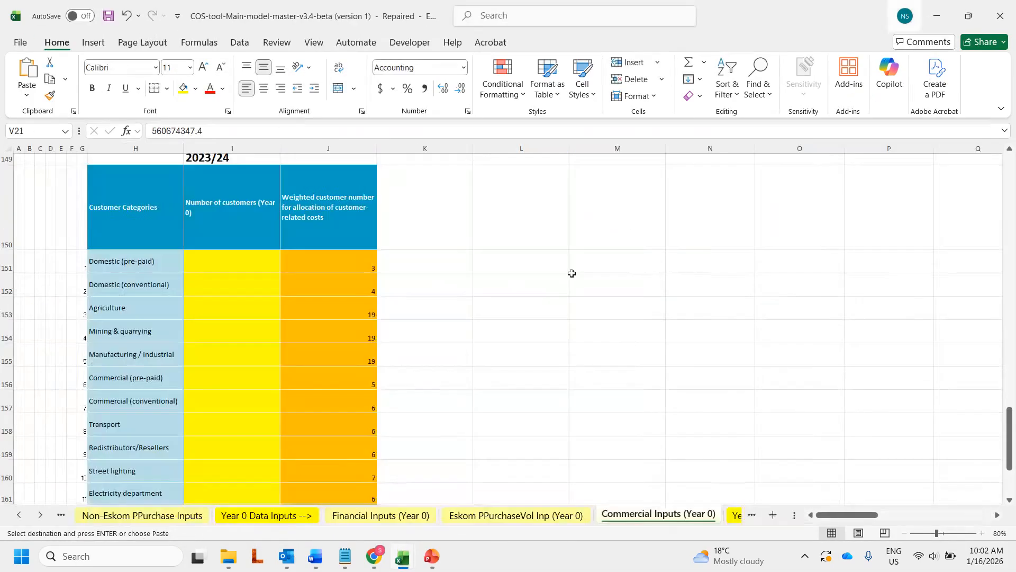
pyautogui.rightClick(233, 264)
pyautogui.click(286, 189)
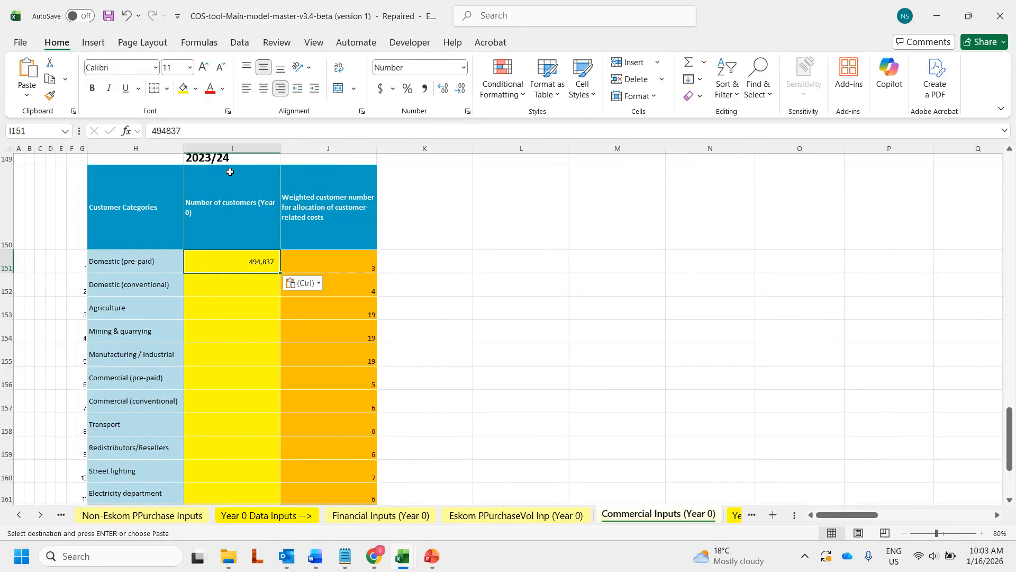
pyautogui.scroll(1, 234, 184)
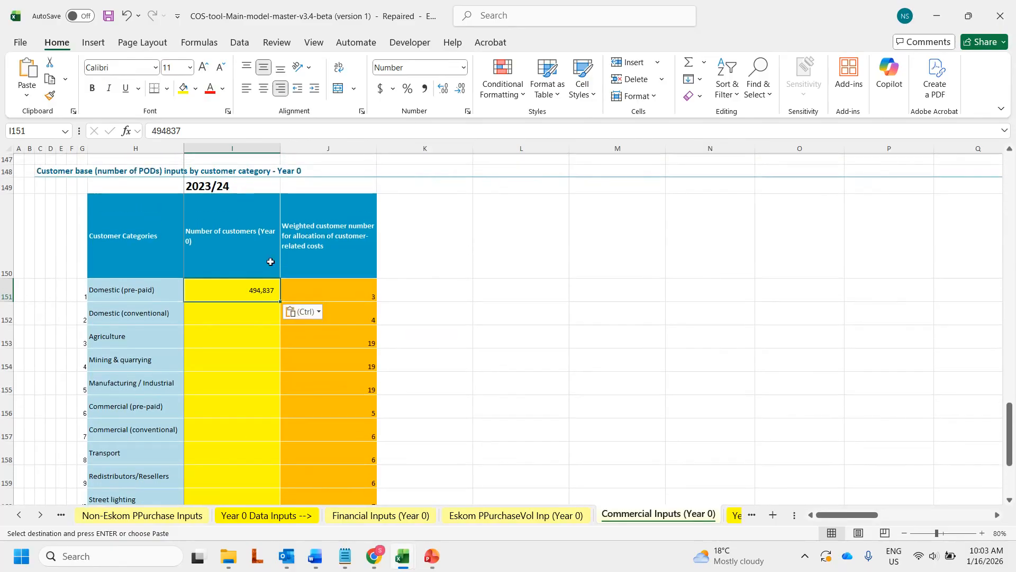
# Step: In D-Forms D3-Market, inspect the F69 total formula giving 8,575,136,066 kWh of 2023/24 sales
pyautogui.moveTo(402, 563)
pyautogui.click(442, 497)
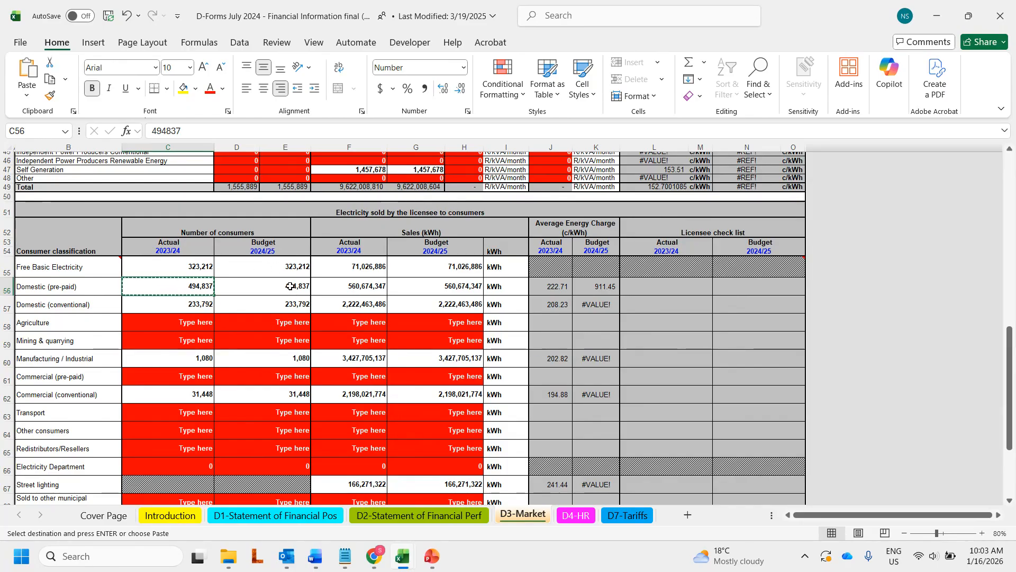
pyautogui.scroll(-1, 284, 282)
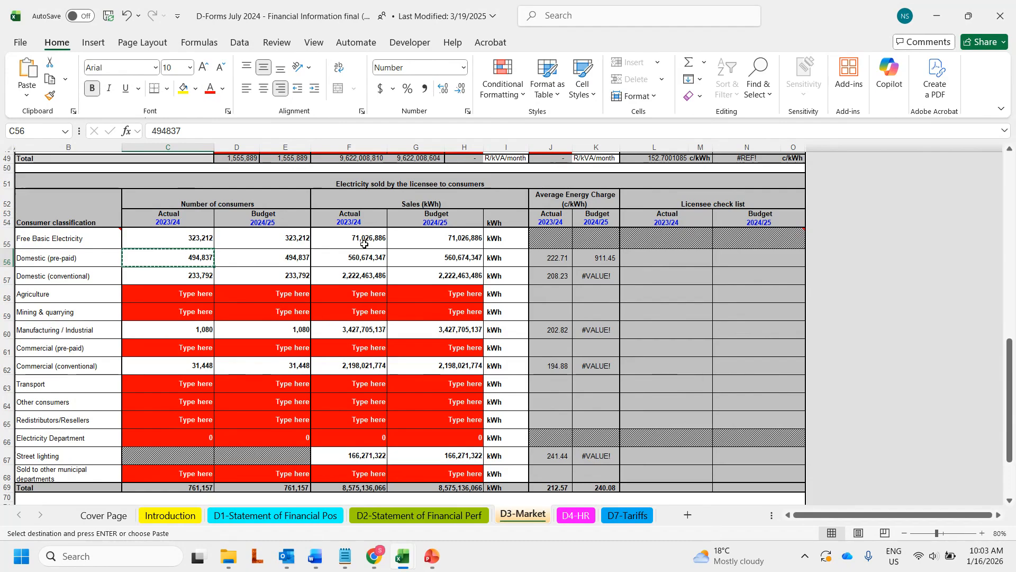
pyautogui.click(350, 488)
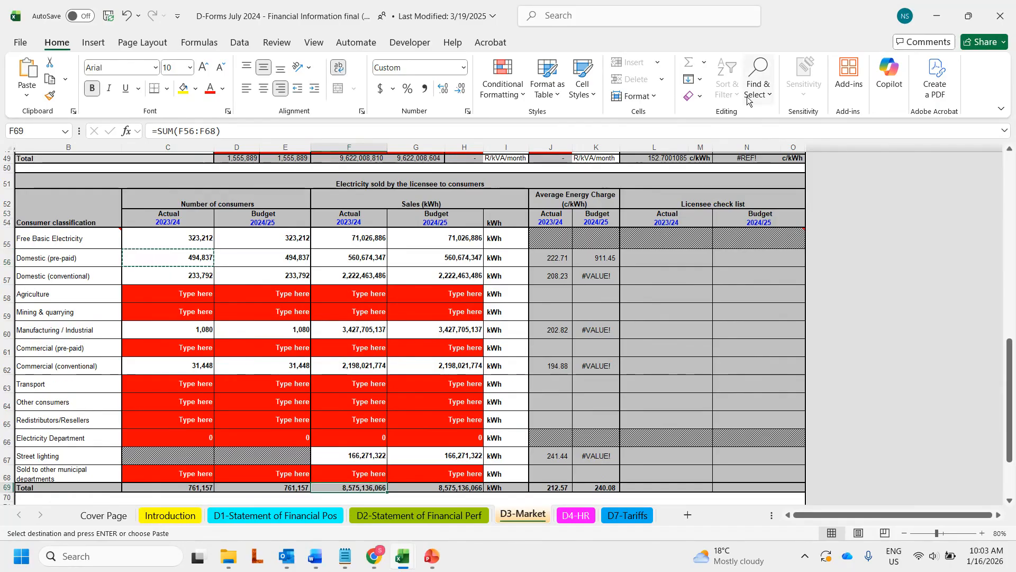
pyautogui.click(935, 21)
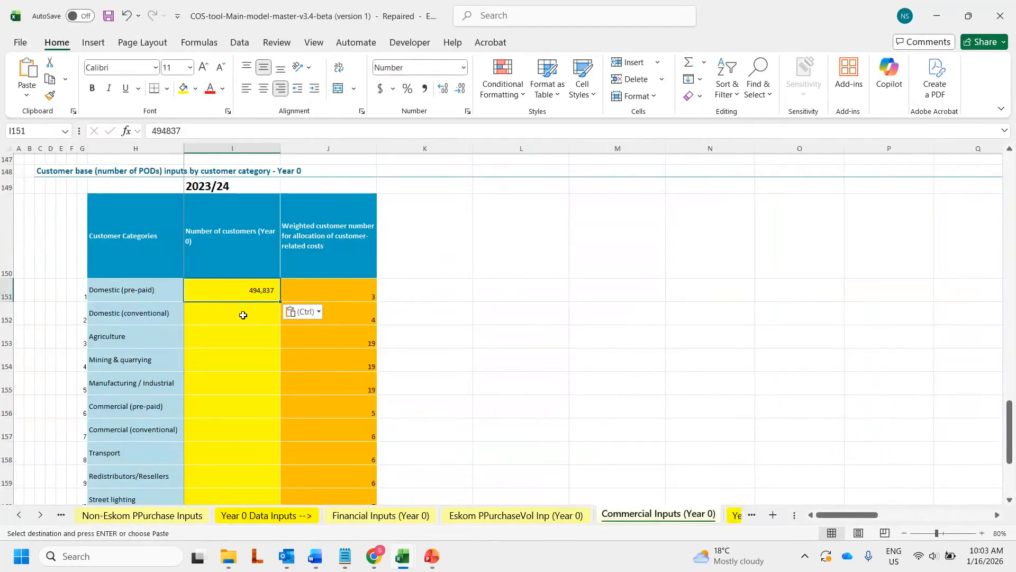
pyautogui.scroll(-2, 241, 313)
pyautogui.scroll(-1, 240, 314)
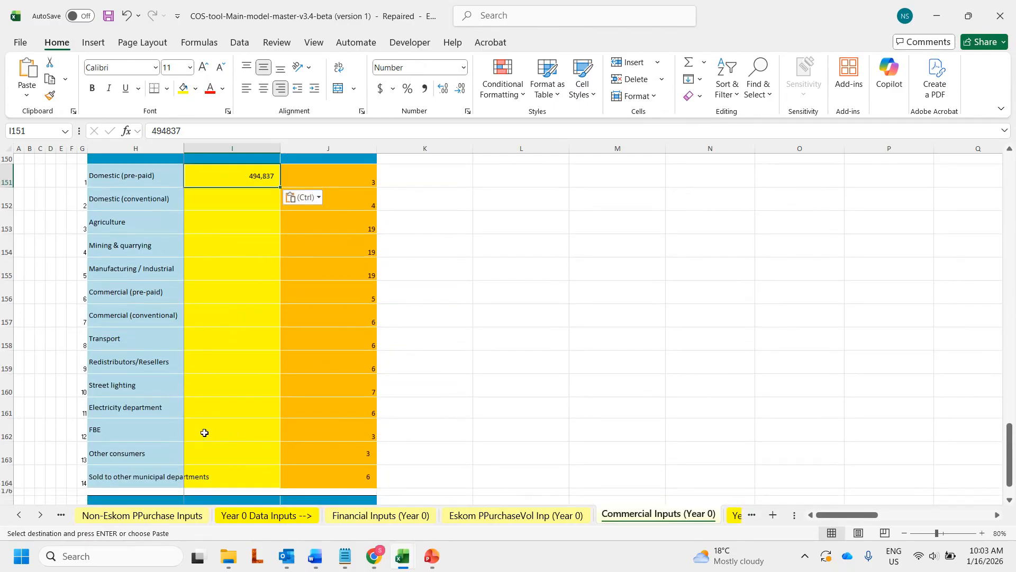
pyautogui.scroll(1, 223, 433)
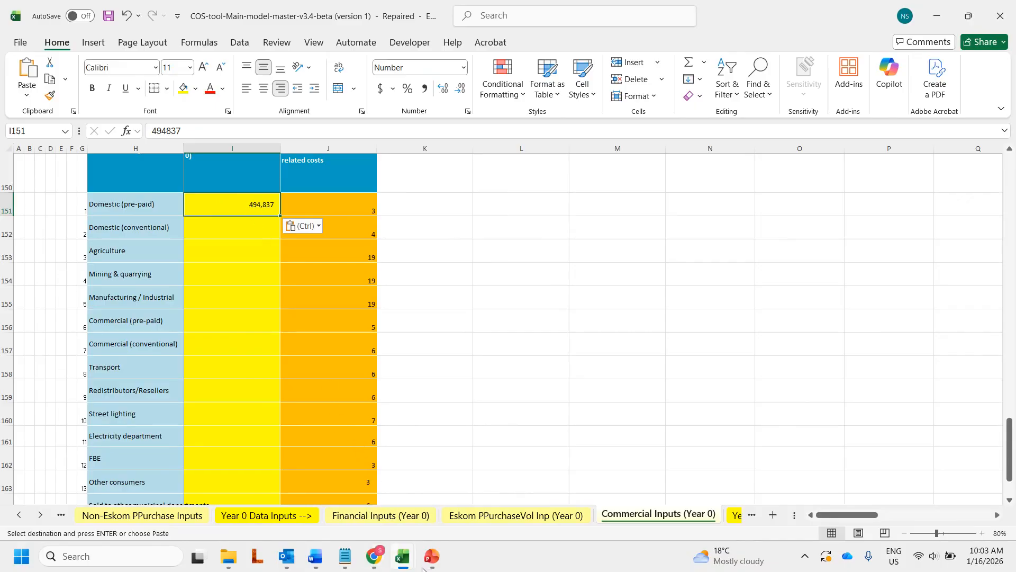
pyautogui.click(401, 557)
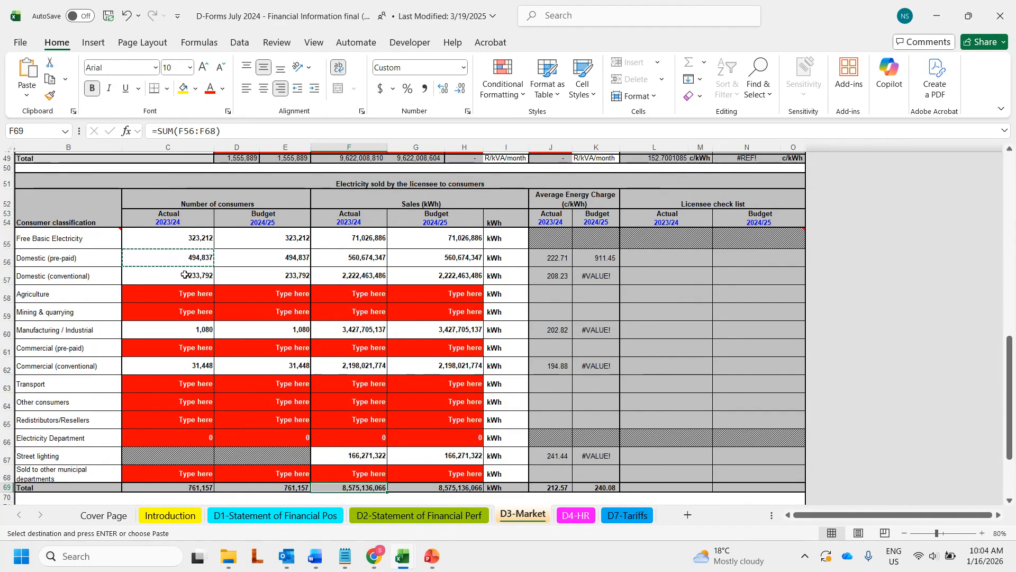
# Step: Check the Free Basic Electricity and Manufacturing customer counts and the F69 total, then return to COS tool
pyautogui.click(171, 240)
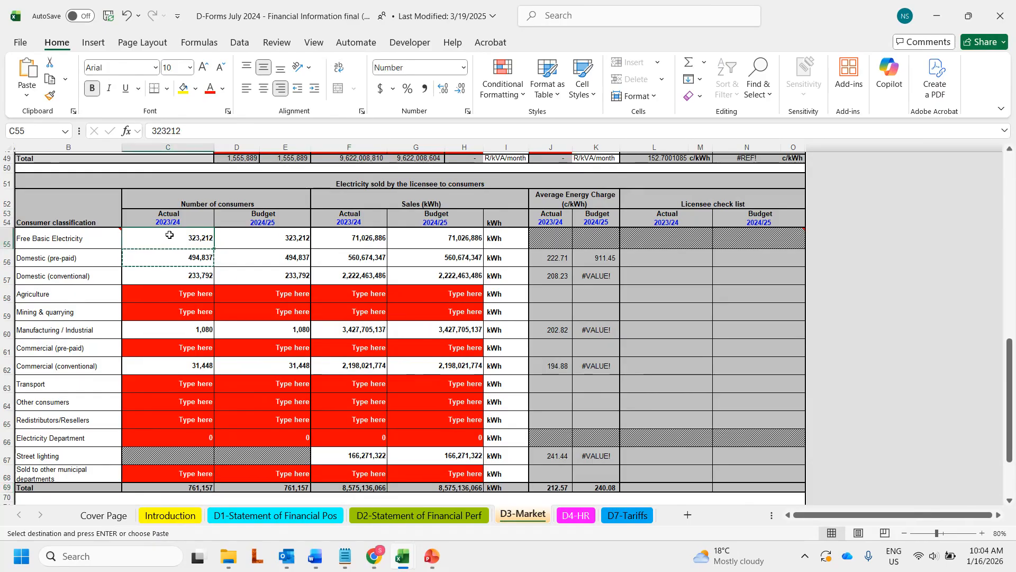
pyautogui.click(186, 330)
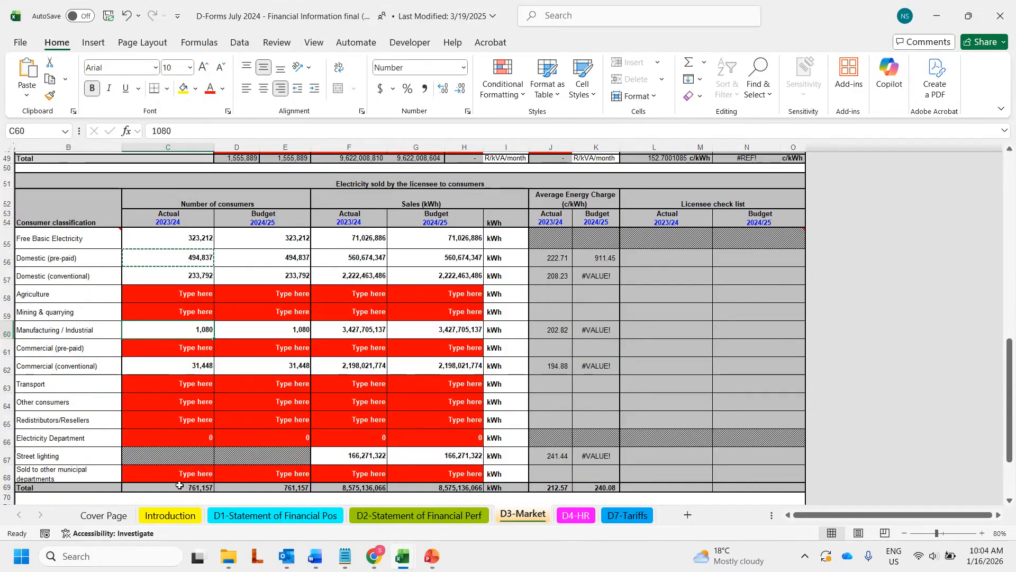
pyautogui.click(356, 487)
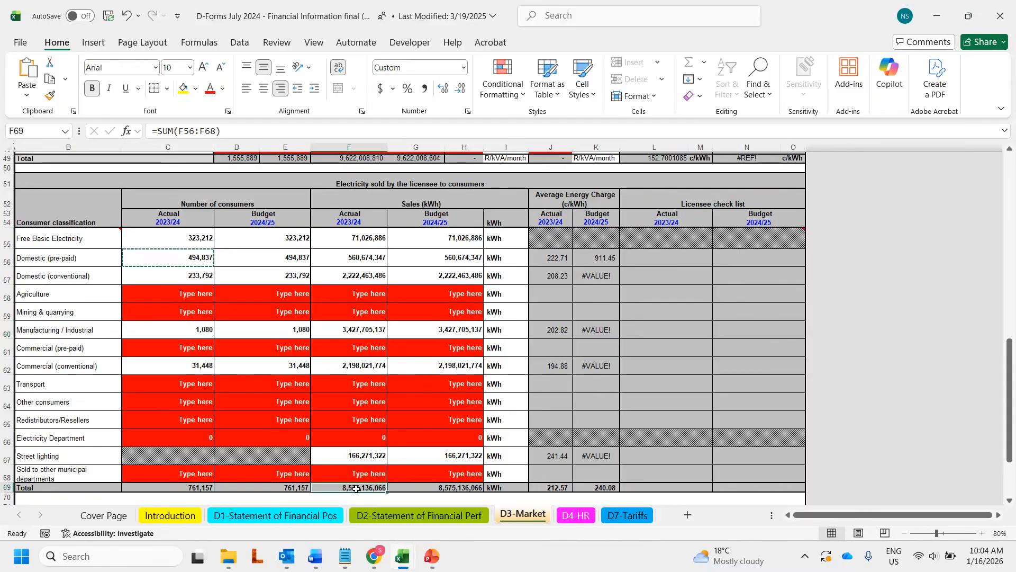
pyautogui.hotkey('alt', 'Tab')
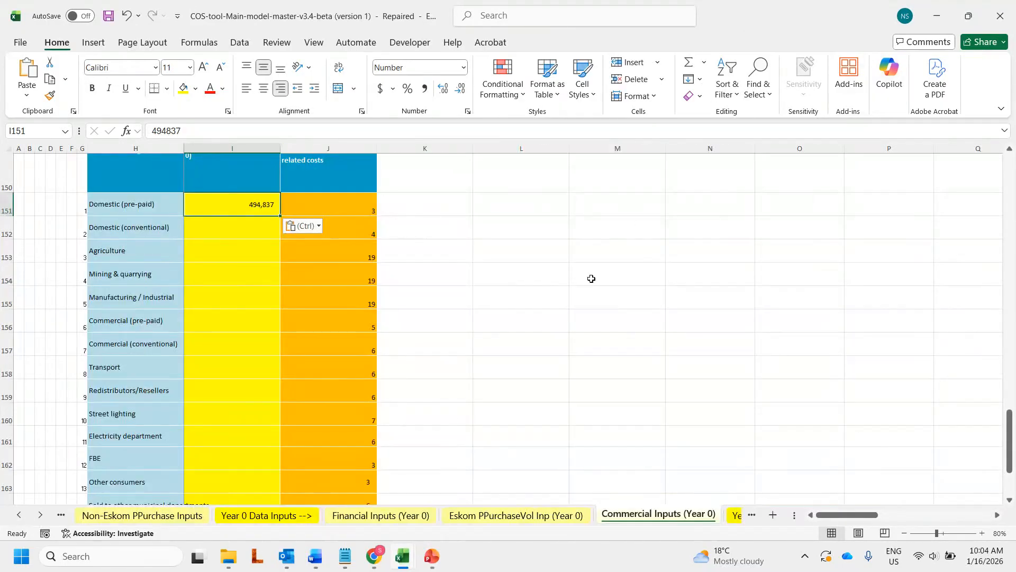
pyautogui.scroll(20, 519, 333)
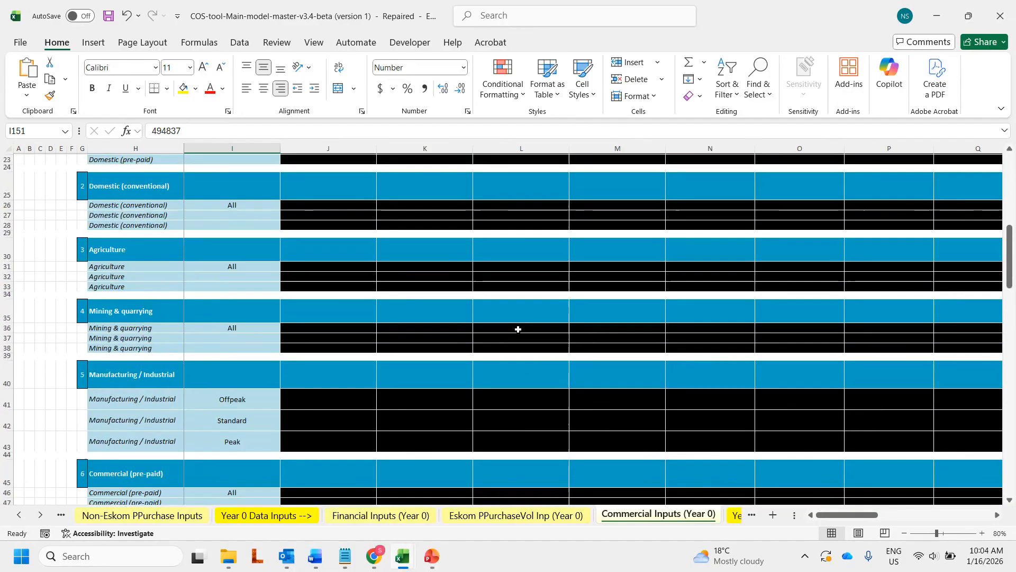
# Step: Switch to Commercial Inputs (Years 1-4) and select the Domestic (pre-paid) Year 1 estimate cell
pyautogui.rightClick(41, 515)
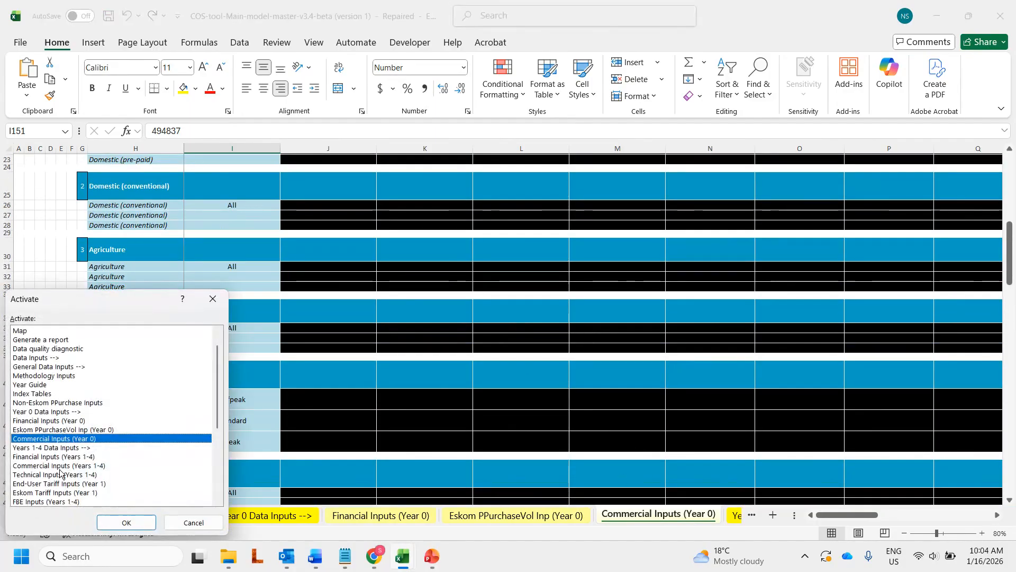
pyautogui.doubleClick(61, 467)
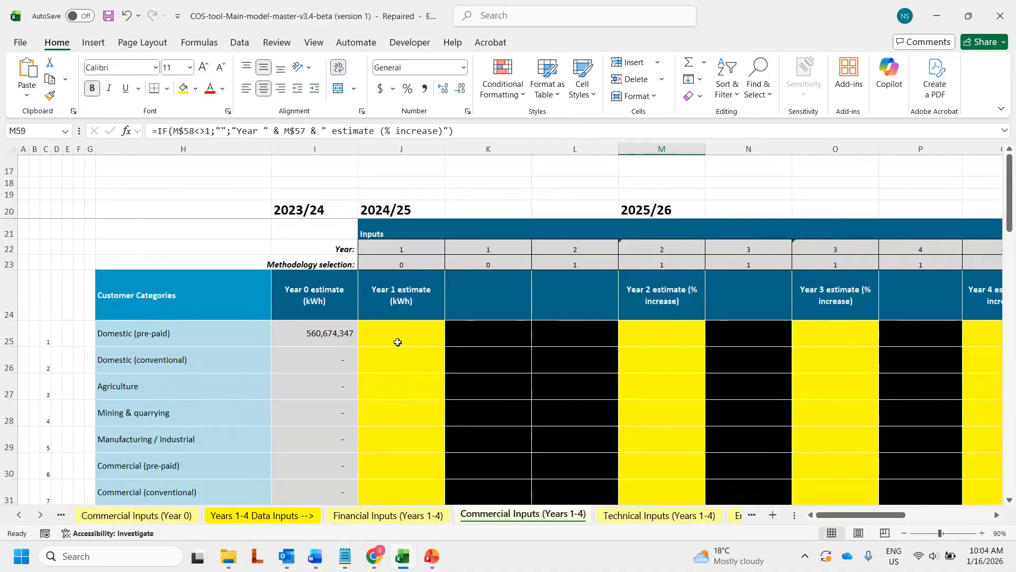
pyautogui.click(413, 335)
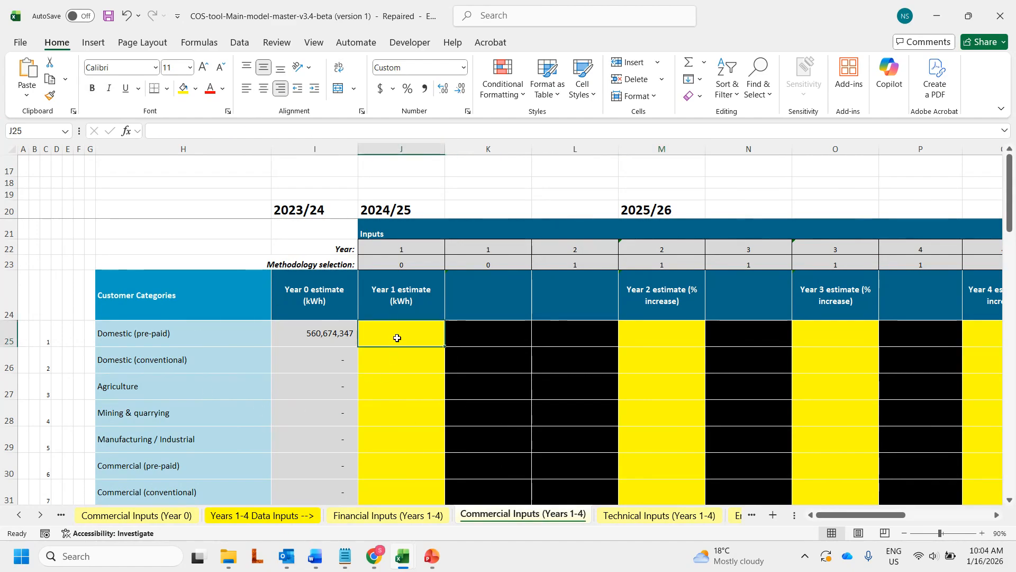
# Step: Paste the D-Forms 2024/25 budget 560,674,347 kWh as a value into Year 1 cell J25
pyautogui.moveTo(402, 555)
pyautogui.click(477, 477)
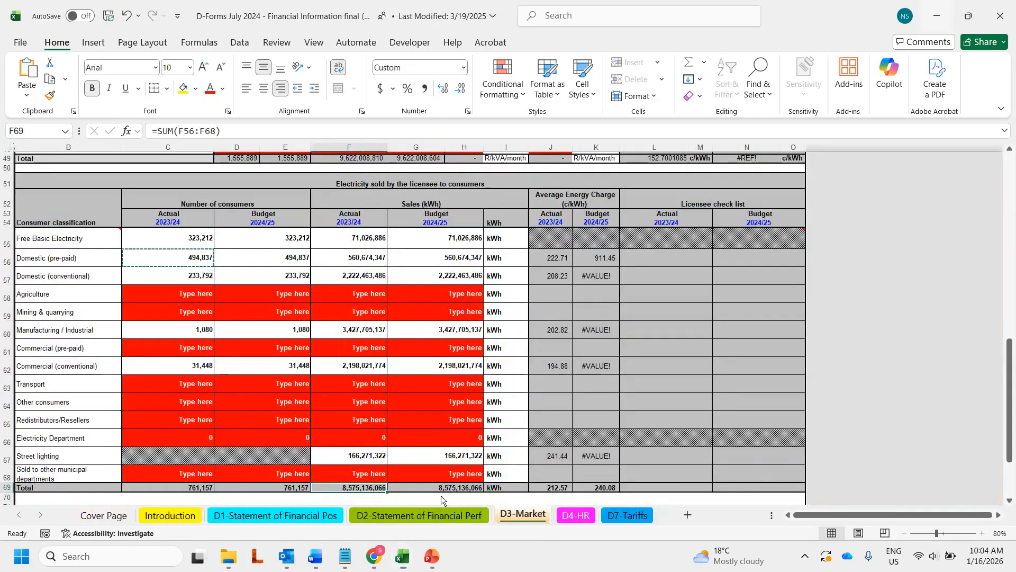
pyautogui.click(430, 256)
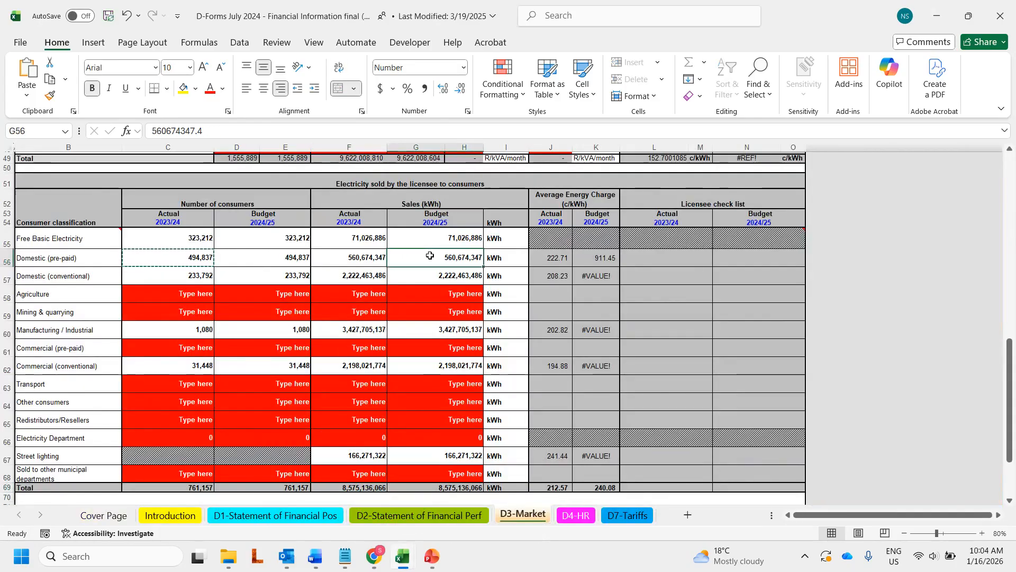
pyautogui.hotkey('ctrl', 'c')
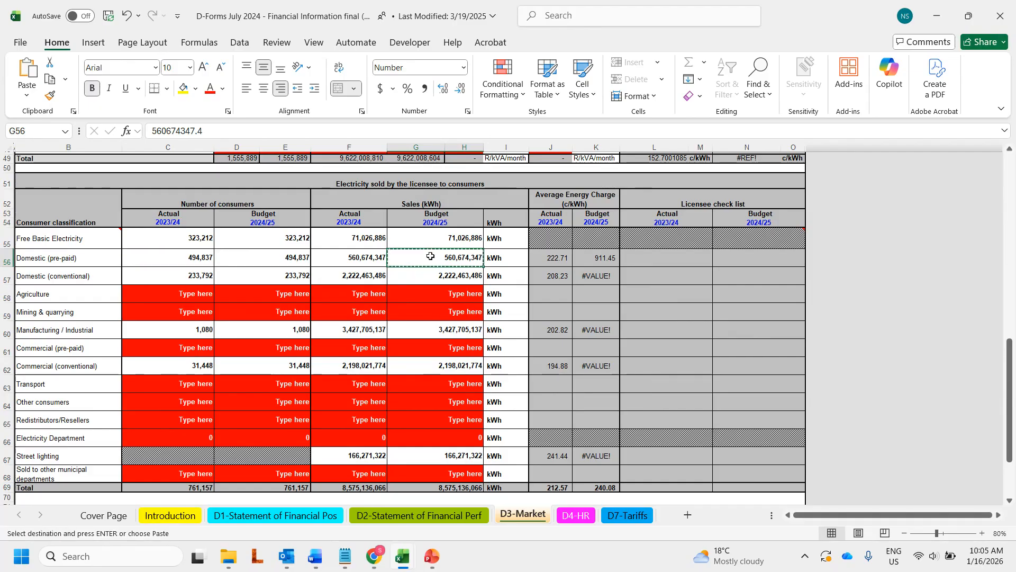
pyautogui.hotkey('alt', 'Tab')
pyautogui.rightClick(398, 335)
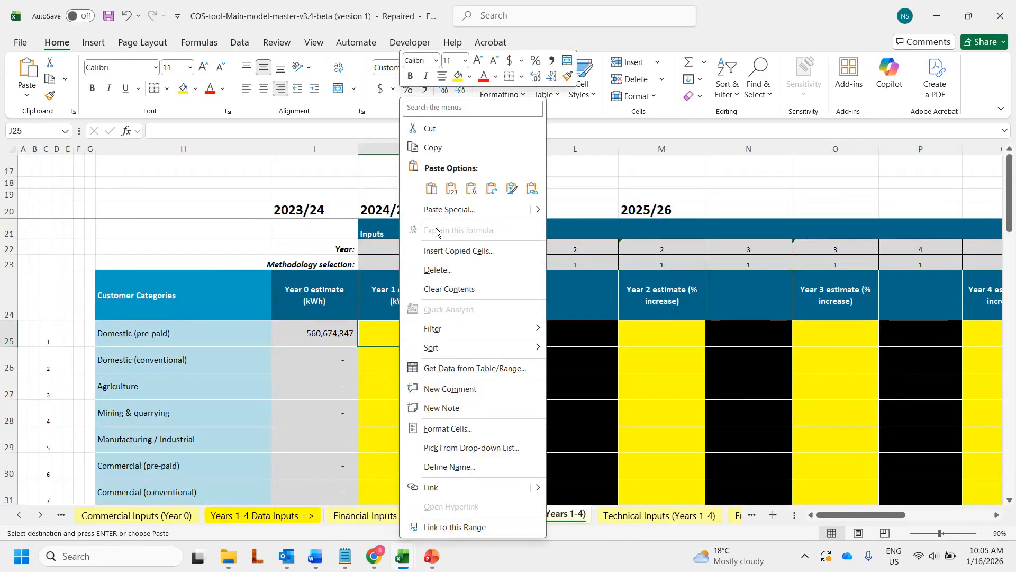
pyautogui.click(450, 190)
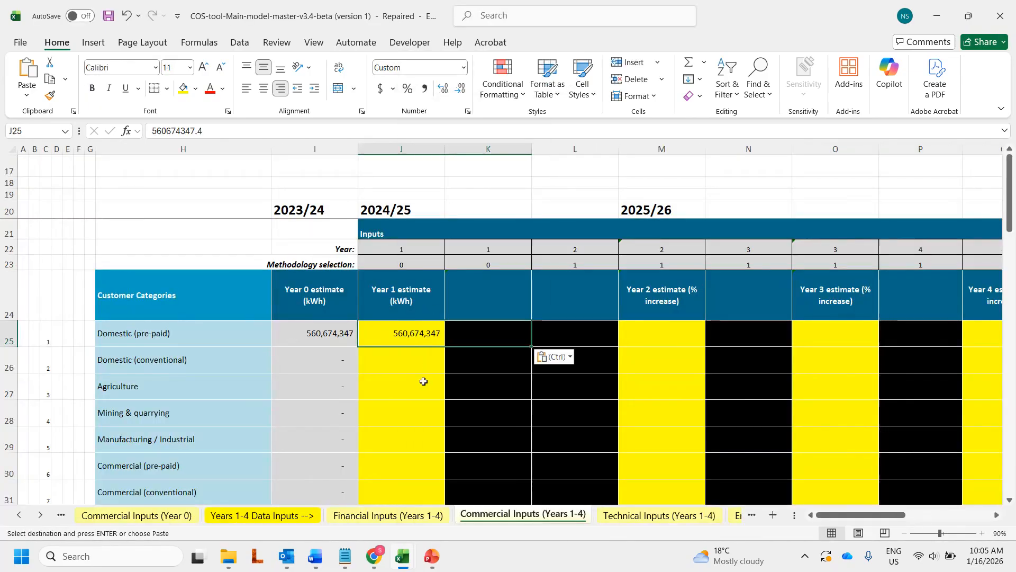
pyautogui.click(658, 338)
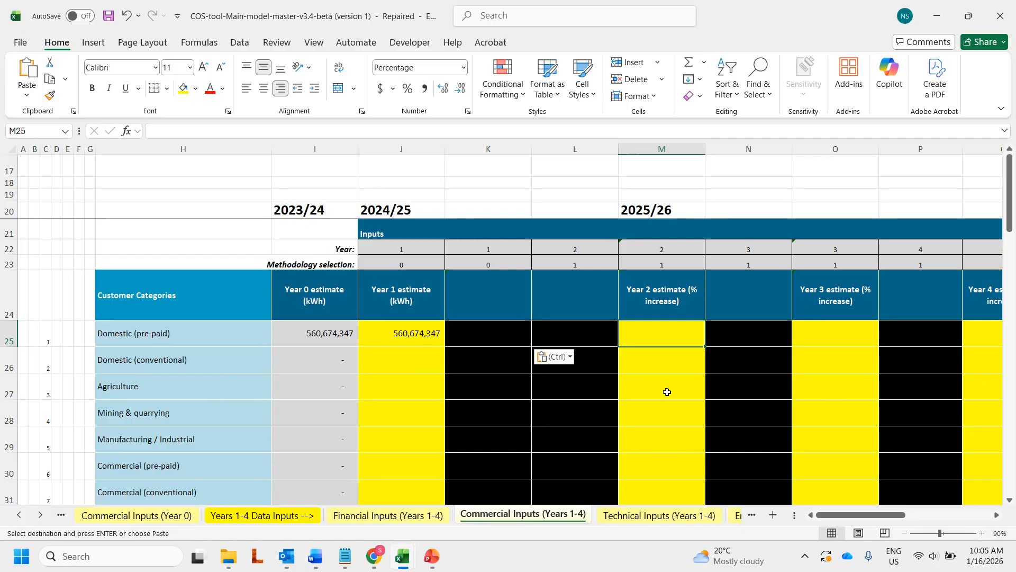
# Step: Replace the trial 5% with 0% as the Domestic (pre-paid) Year 2 growth in M25
pyautogui.write('5')
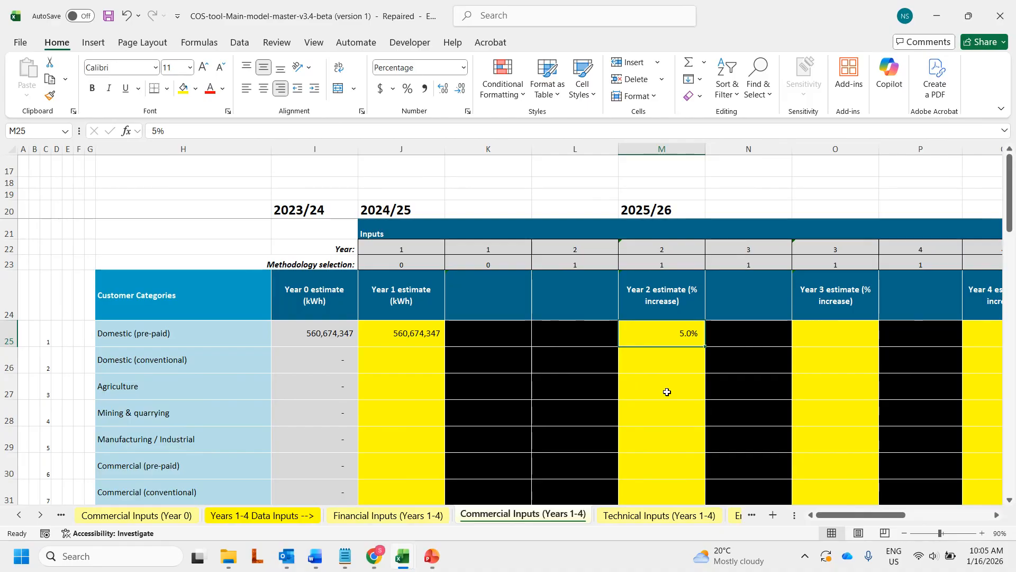
pyautogui.press('BackSpace')
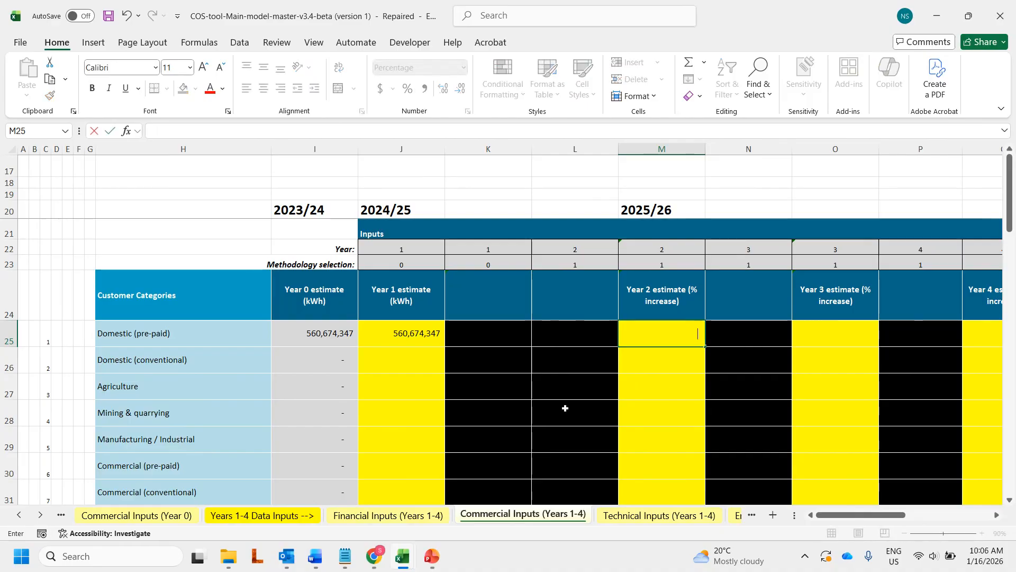
pyautogui.write('0')
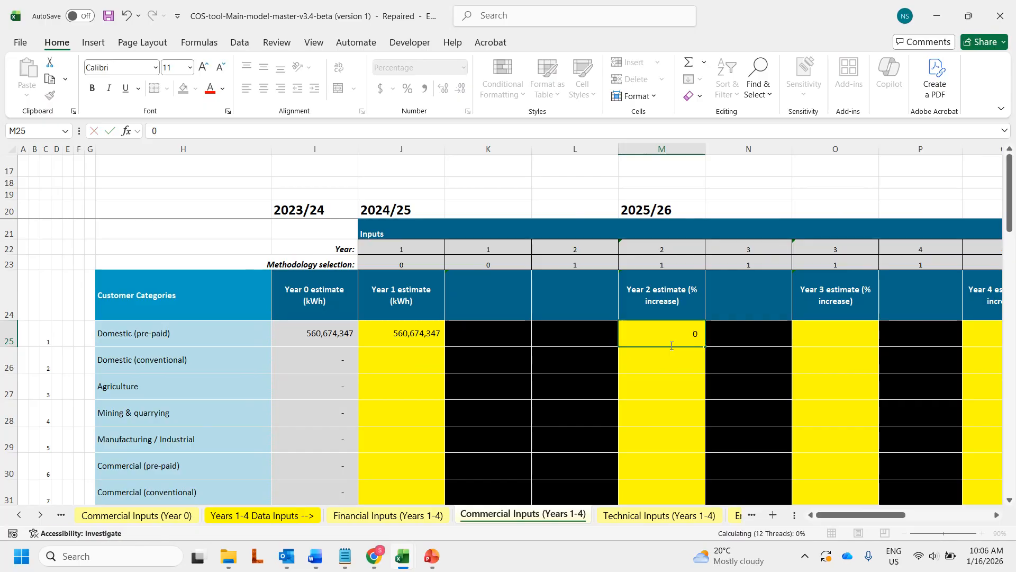
pyautogui.hotkey('ctrl', 'Return')
# Step: Paste the D-Forms budget count 494,837 as a value into Year 1 customer cell J60
pyautogui.scroll(-3, 328, 354)
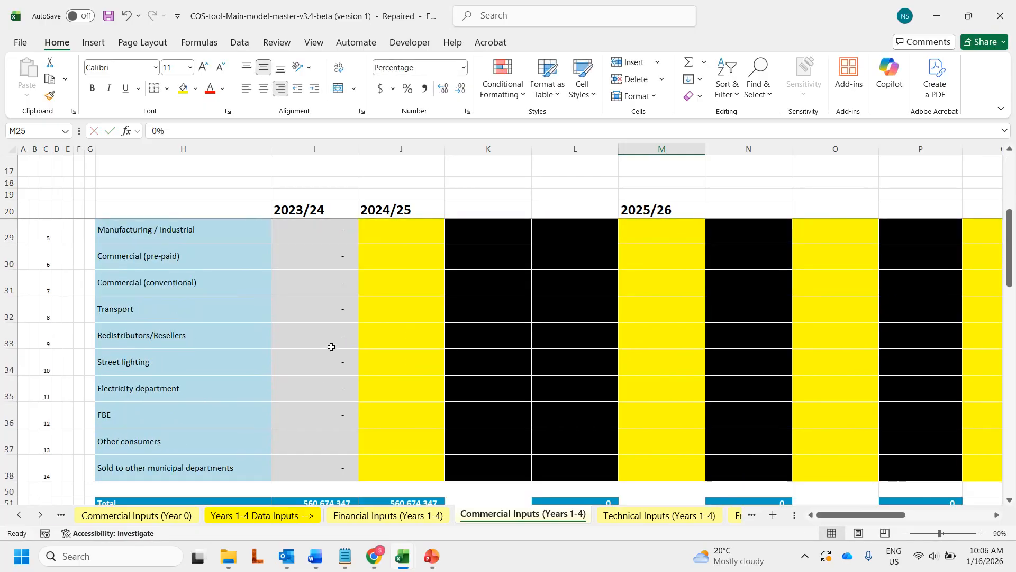
pyautogui.scroll(-6, 356, 333)
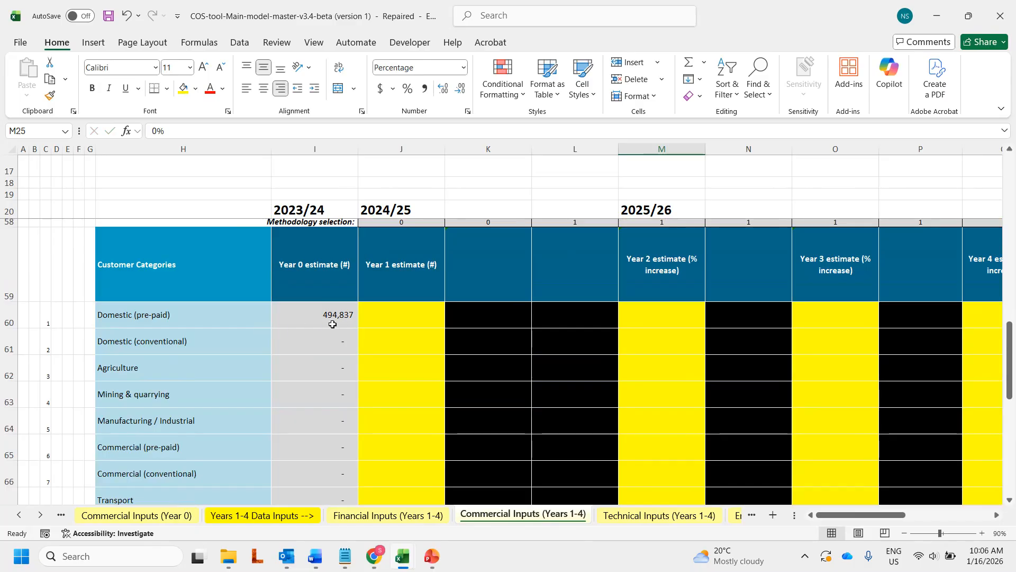
pyautogui.click(396, 321)
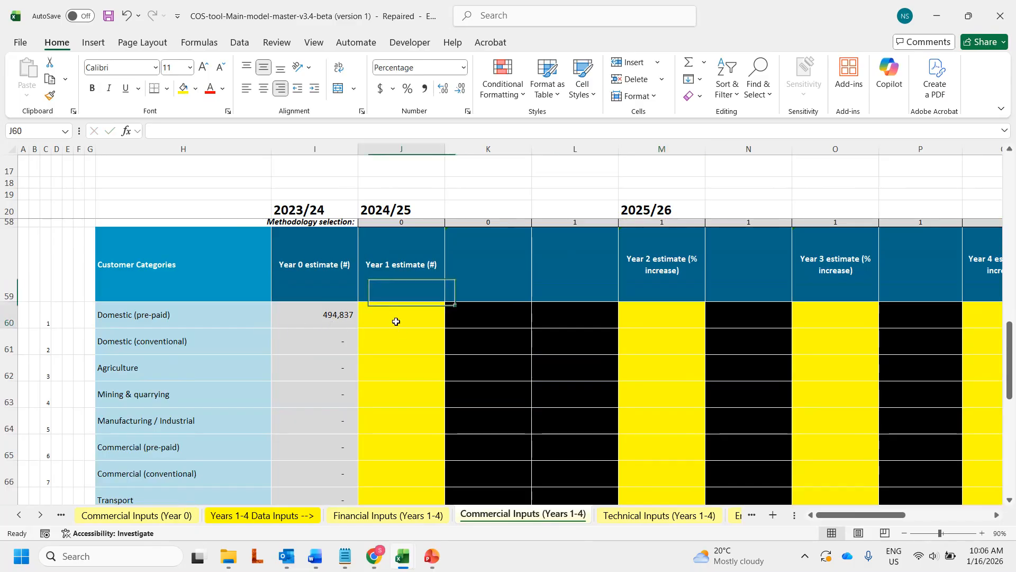
pyautogui.hotkey('alt', 'Tab')
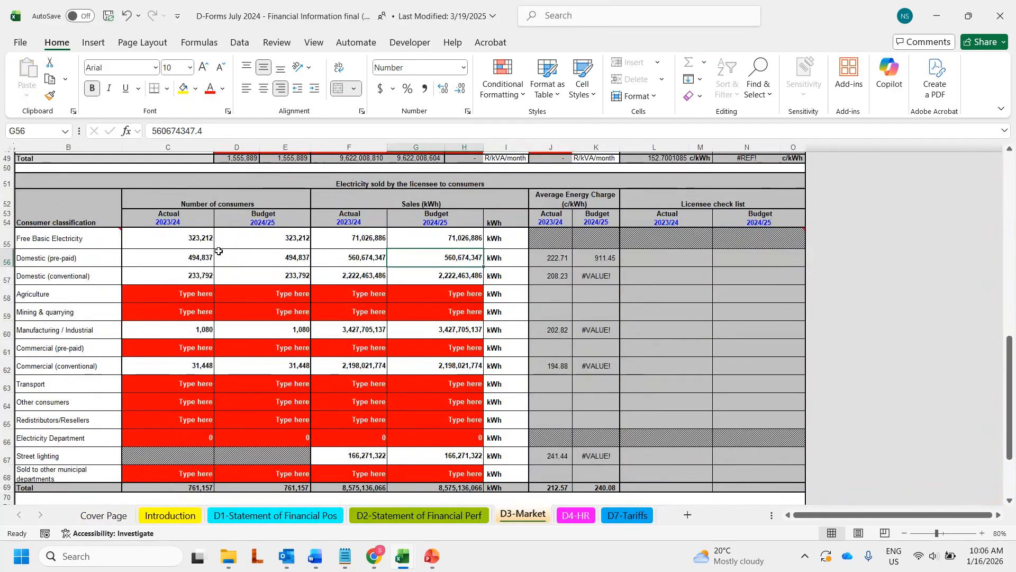
pyautogui.click(286, 260)
pyautogui.hotkey('ctrl', 'c')
pyautogui.hotkey('alt', 'Tab')
pyautogui.rightClick(431, 316)
pyautogui.click(478, 186)
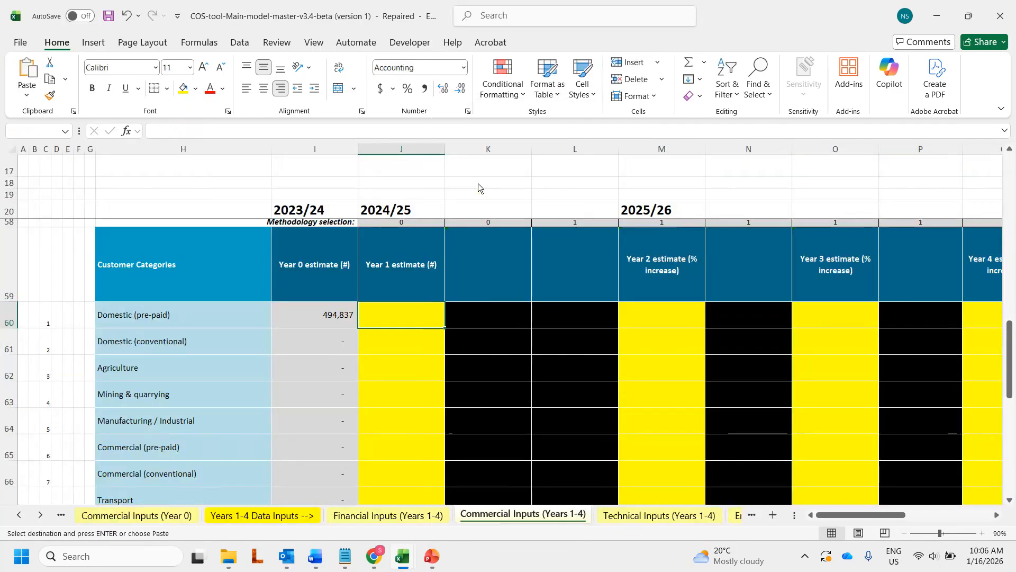
pyautogui.click(642, 332)
pyautogui.click(656, 322)
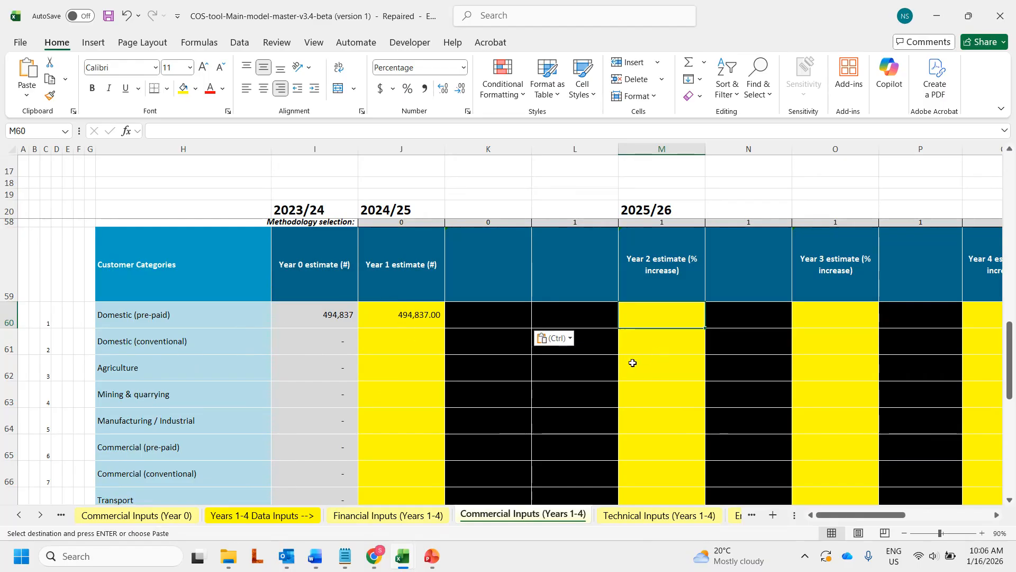
# Step: Enter -5% in M61, then clear both Year 2 customer growth cells M60:M61
pyautogui.click(669, 341)
pyautogui.write('-')
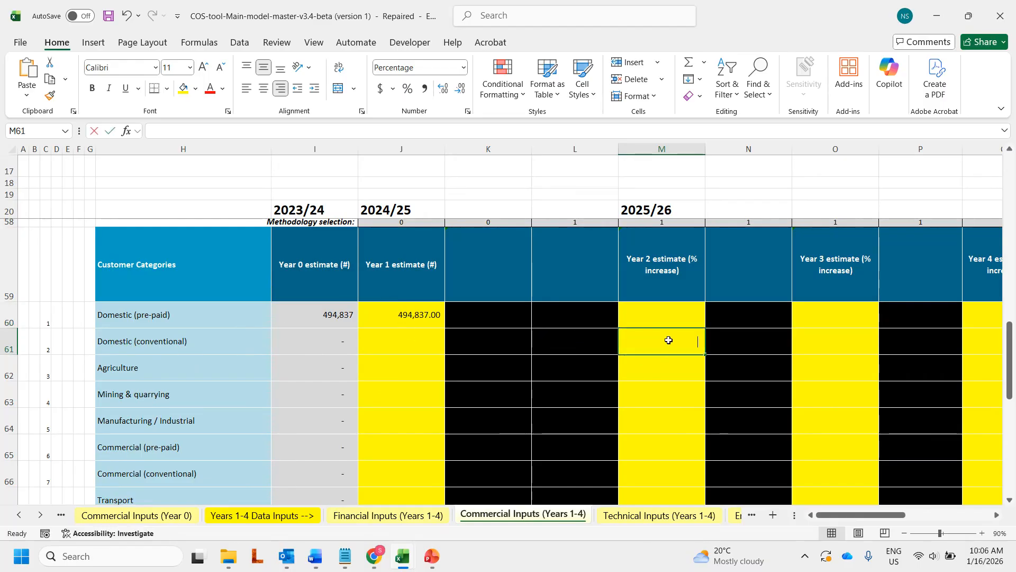
pyautogui.write('5')
pyautogui.hotkey('ctrl', 'Return')
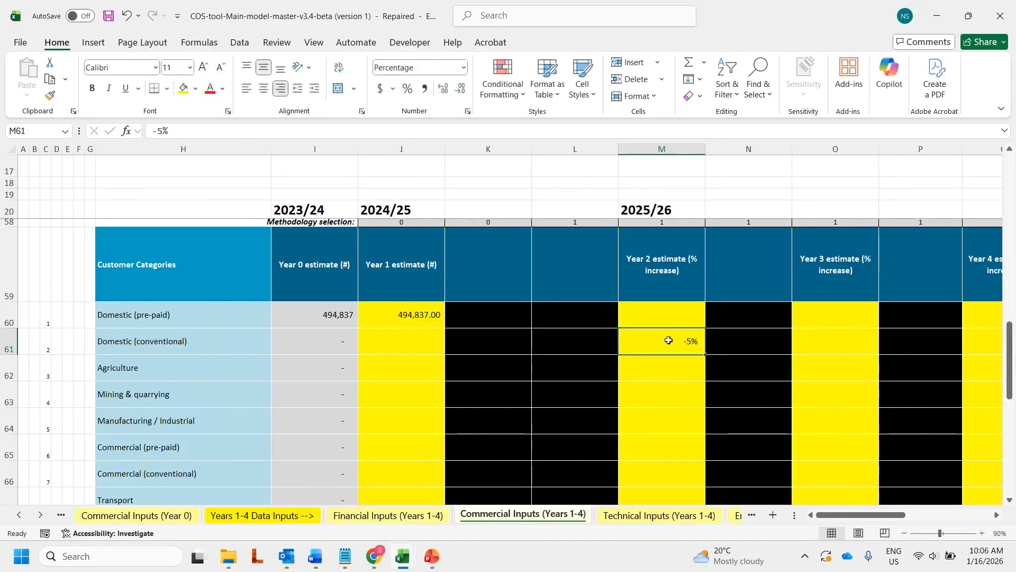
pyautogui.click(674, 316)
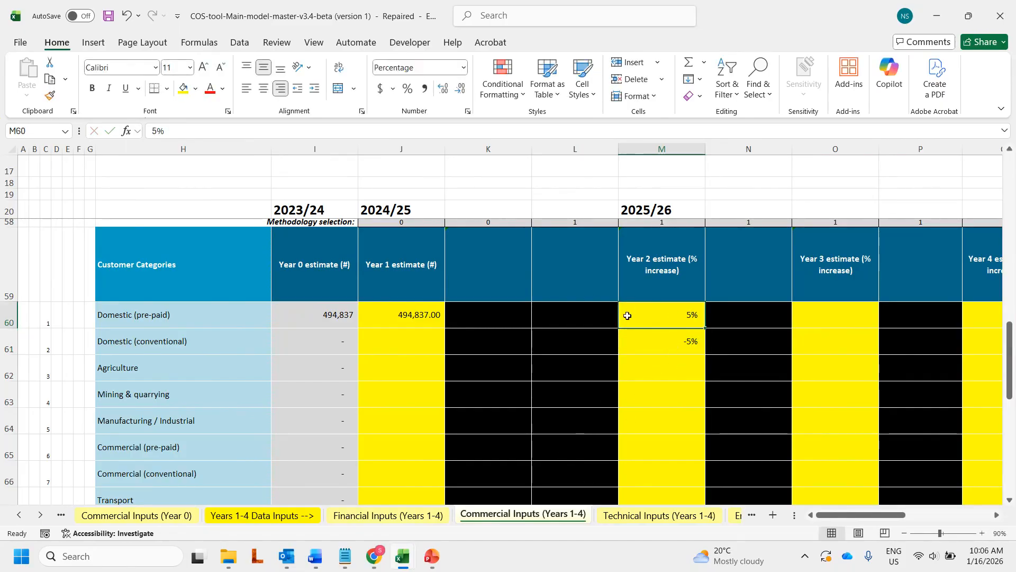
pyautogui.moveTo(654, 313); pyautogui.dragTo(660, 349)
pyautogui.press('Delete')
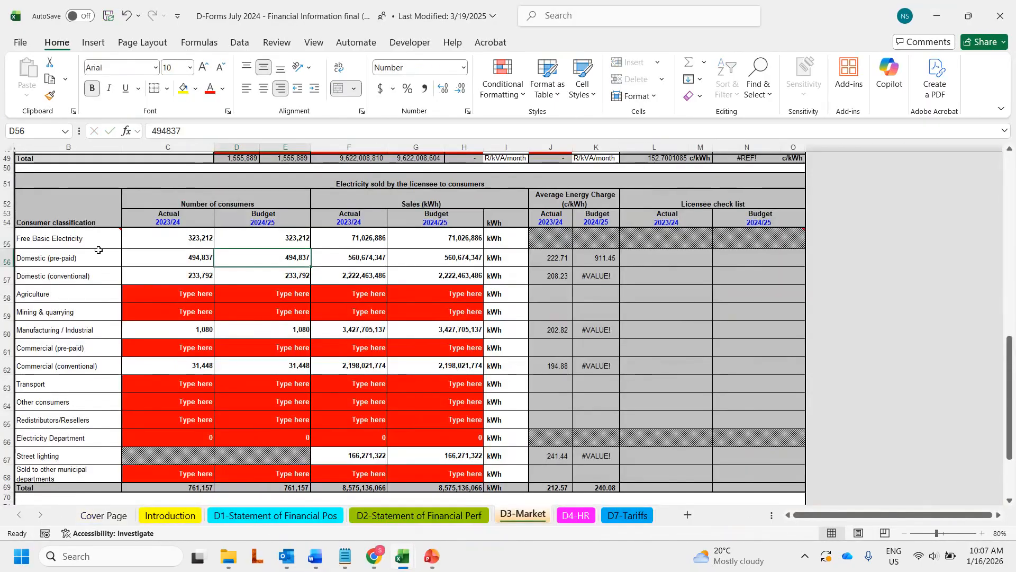
# Step: Check the D-Forms Agriculture row at B58, minimize D-Forms, then select COS-tool cell J27 for Agriculture Year 1 kWh
pyautogui.click(88, 294)
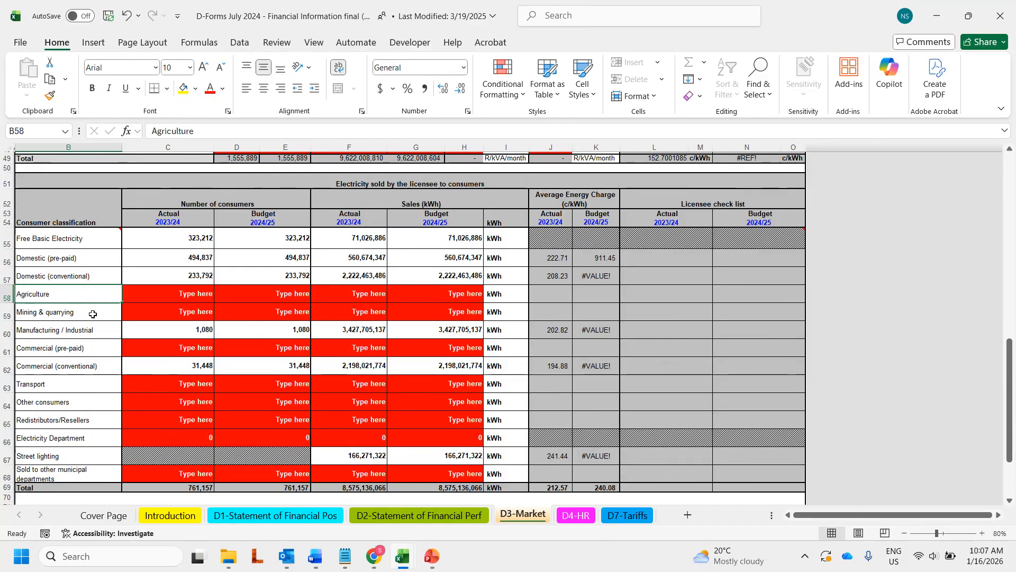
pyautogui.click(937, 16)
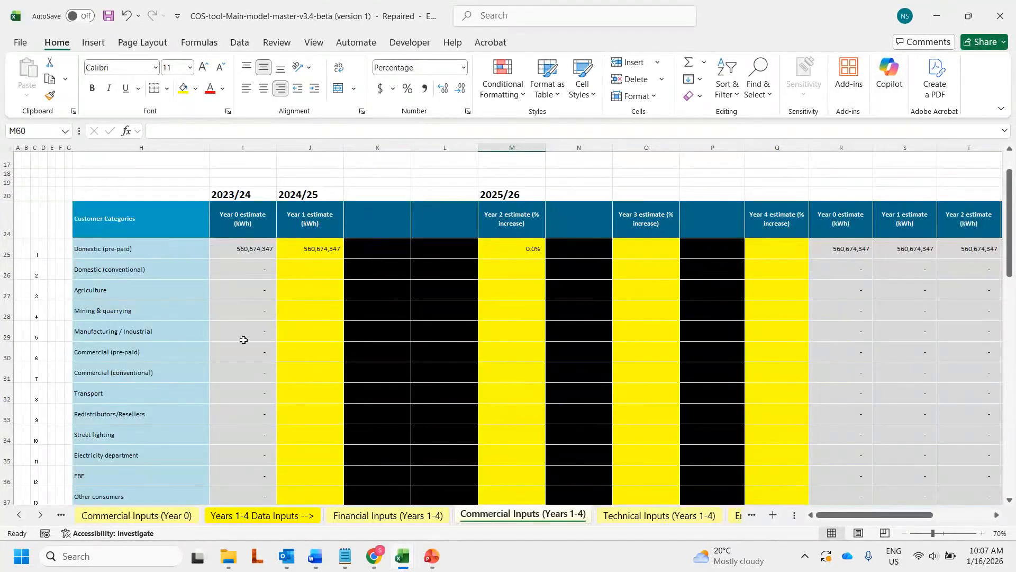
pyautogui.click(305, 290)
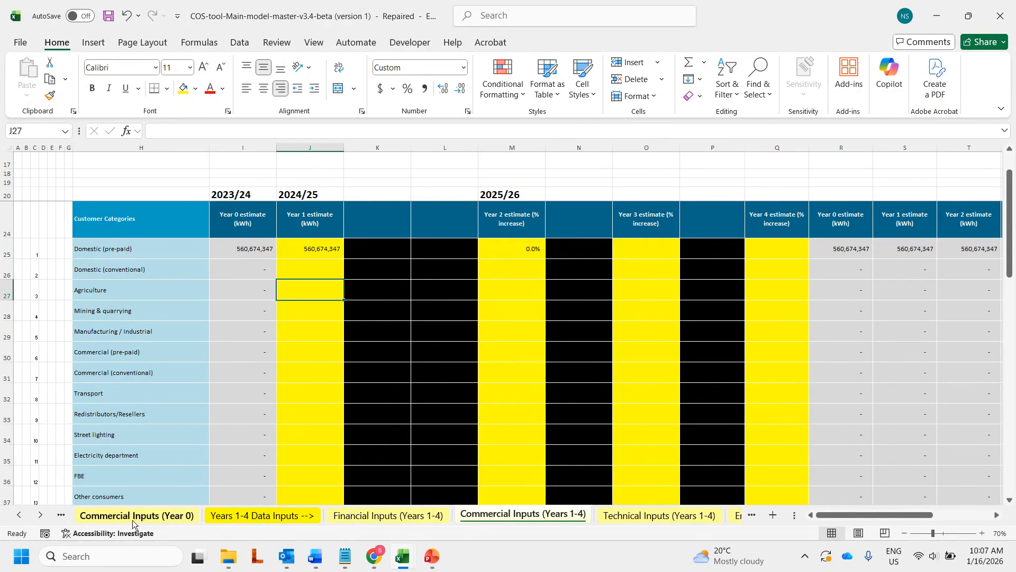
pyautogui.scroll(-12, 288, 359)
pyautogui.scroll(12, 289, 359)
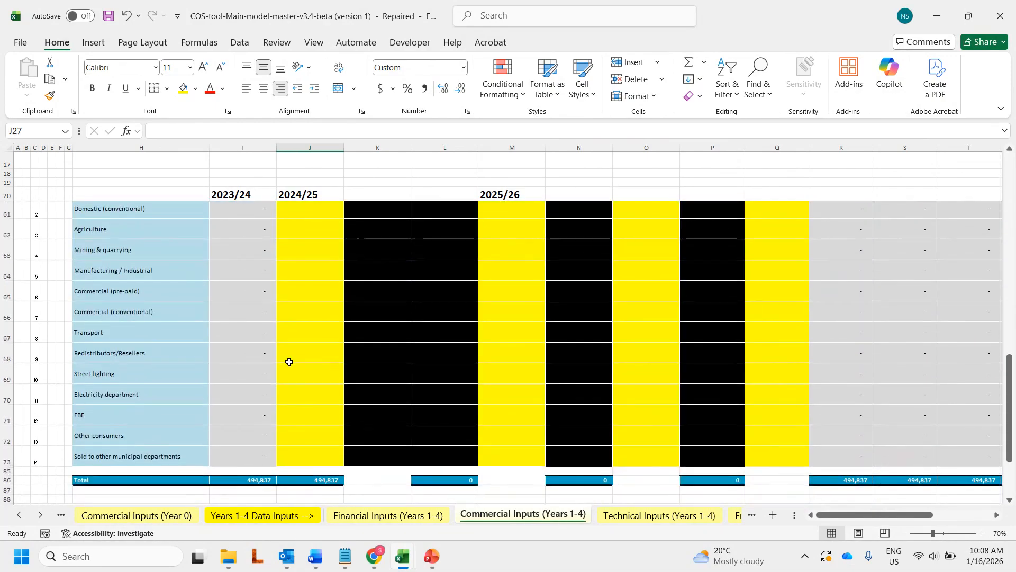
pyautogui.scroll(2, 290, 367)
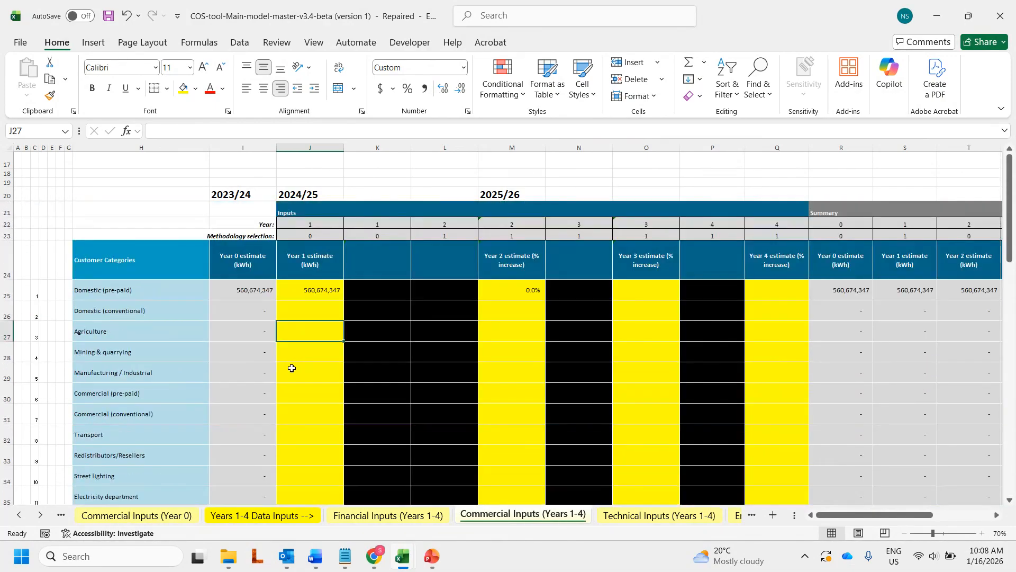